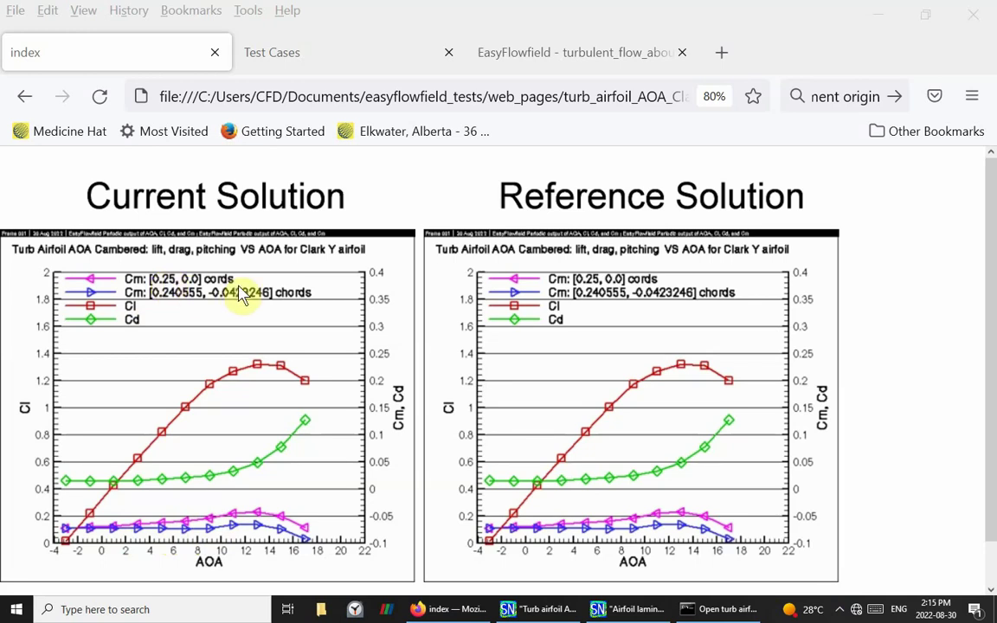
Step: Go back from the Clark Y vs AOA plot page to the Test Cases list
left_click(24, 96)
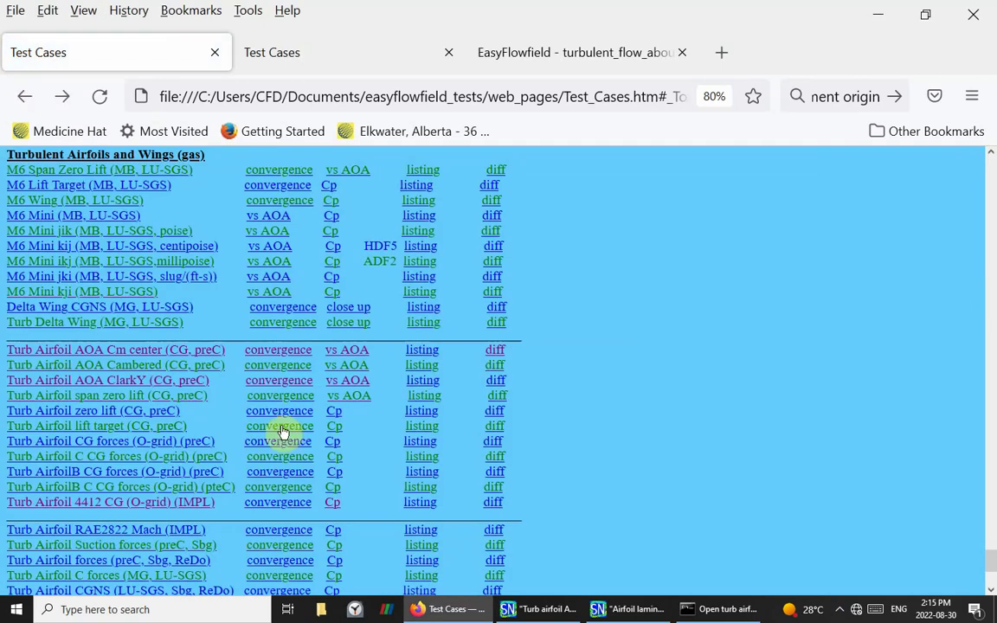
Step: View the Clark Y convergence history plots, then return to the Test Cases list
left_click(272, 397)
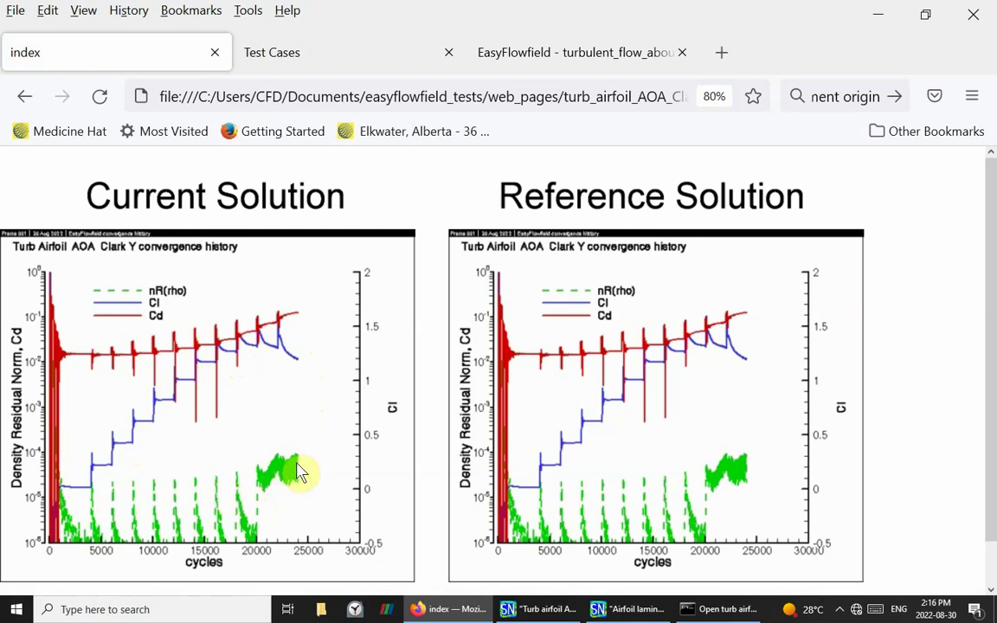
left_click(27, 98)
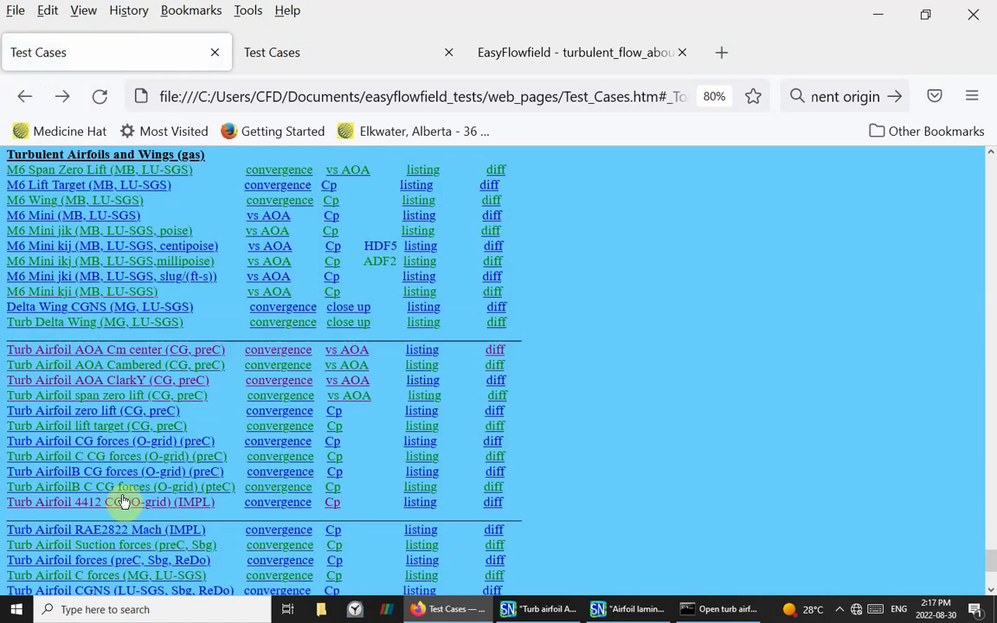
Step: Review the Clark Y aerodynamic centre plots, then open the NACA12 lift, drag and pitching vs AOA plots
left_click(35, 382)
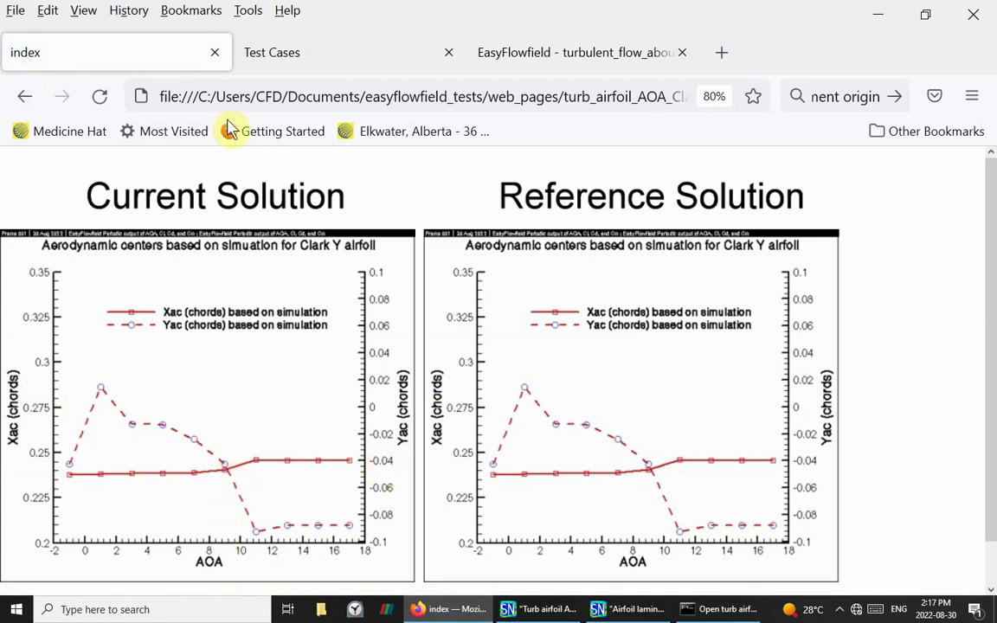
left_click(24, 97)
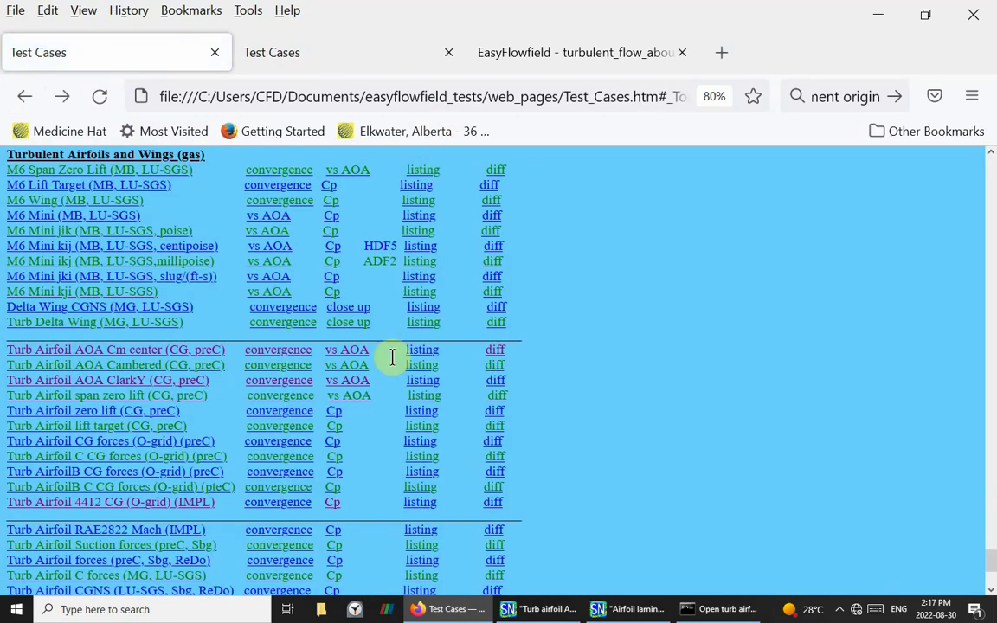
left_click(347, 354)
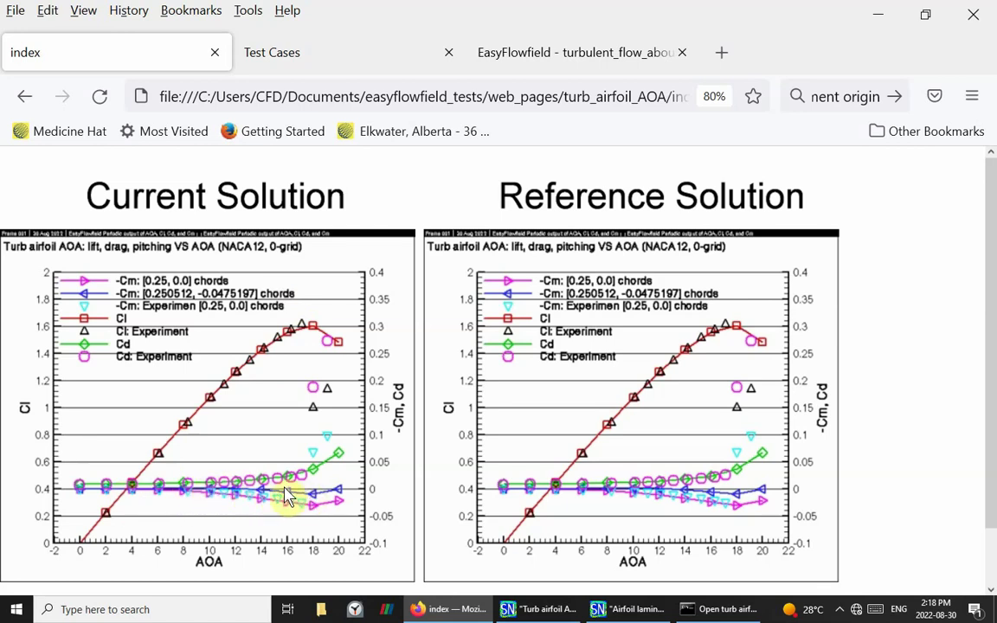
Step: Jump to the 'Turbulent Airfoils and Wings (gas)' section in the Test Cases tab
left_click(353, 61)
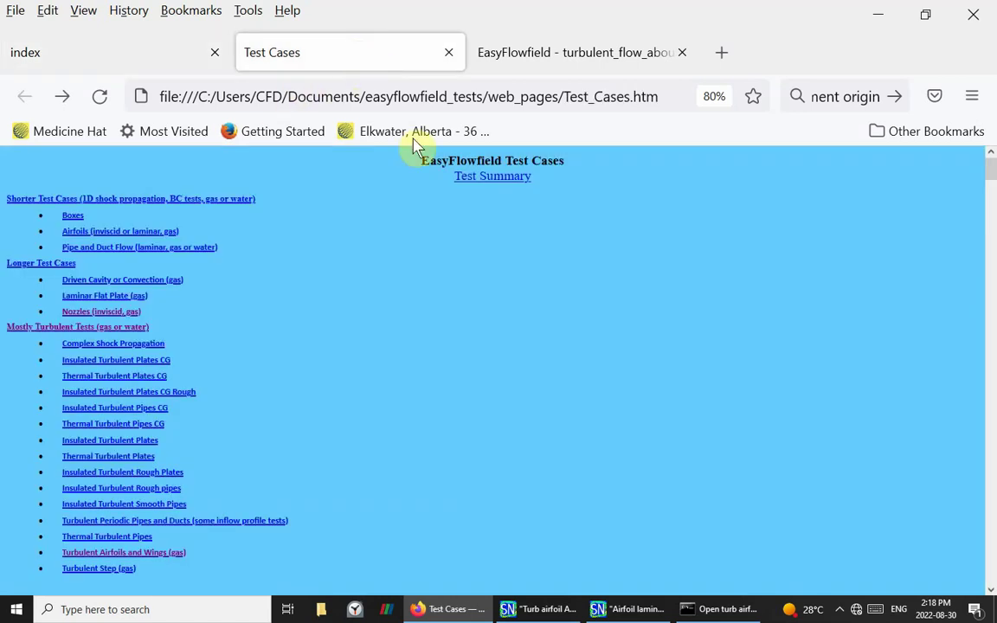
left_click(93, 553)
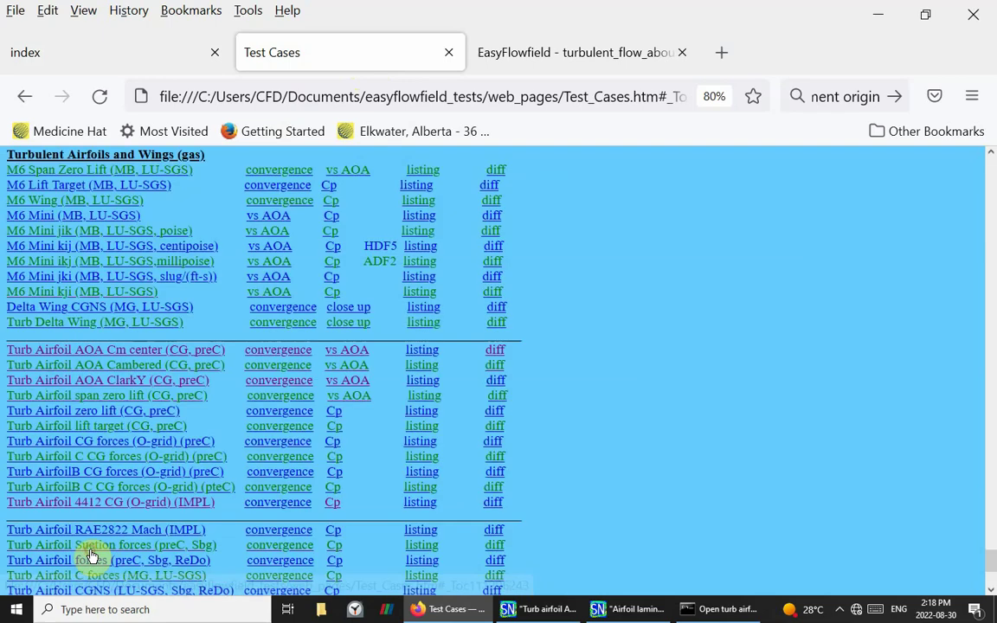
Step: Compare the cambered airfoil vs AOA plots against the NACA12 plots, then bring EasyFlowfield forward
left_click(341, 368)
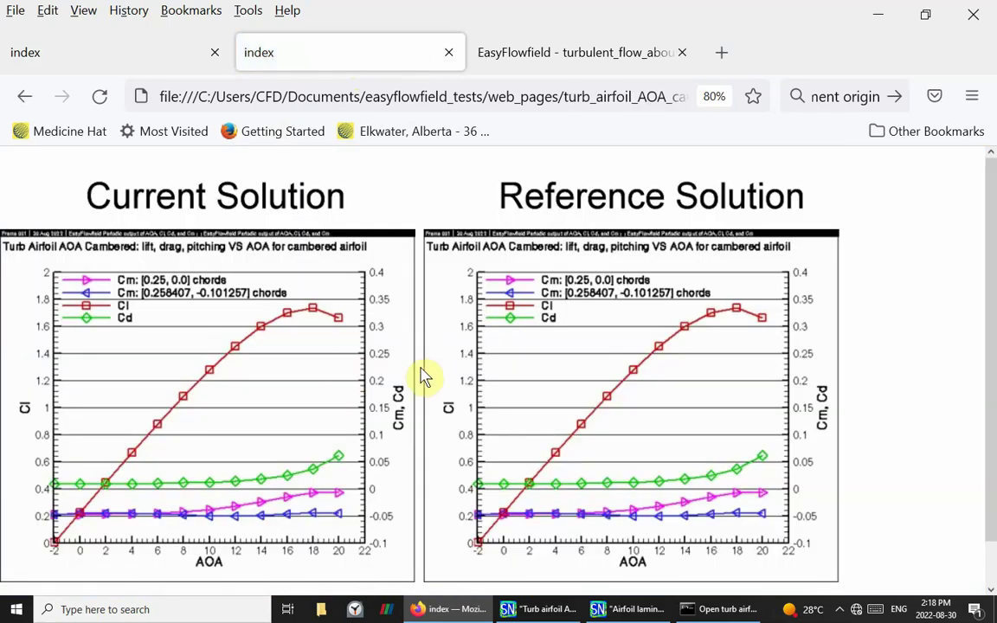
left_click(126, 51)
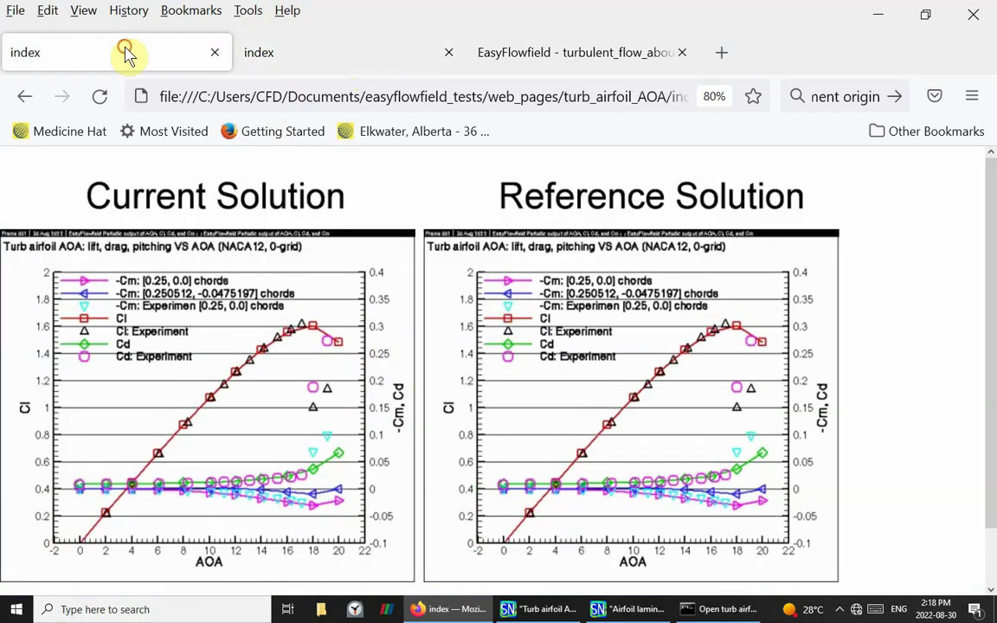
left_click(329, 57)
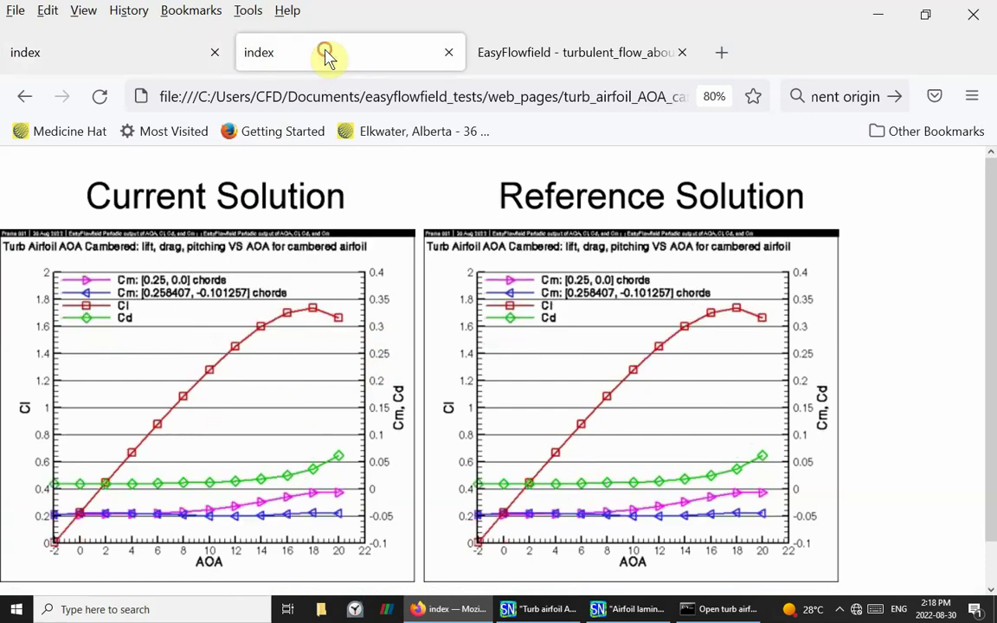
left_click(154, 55)
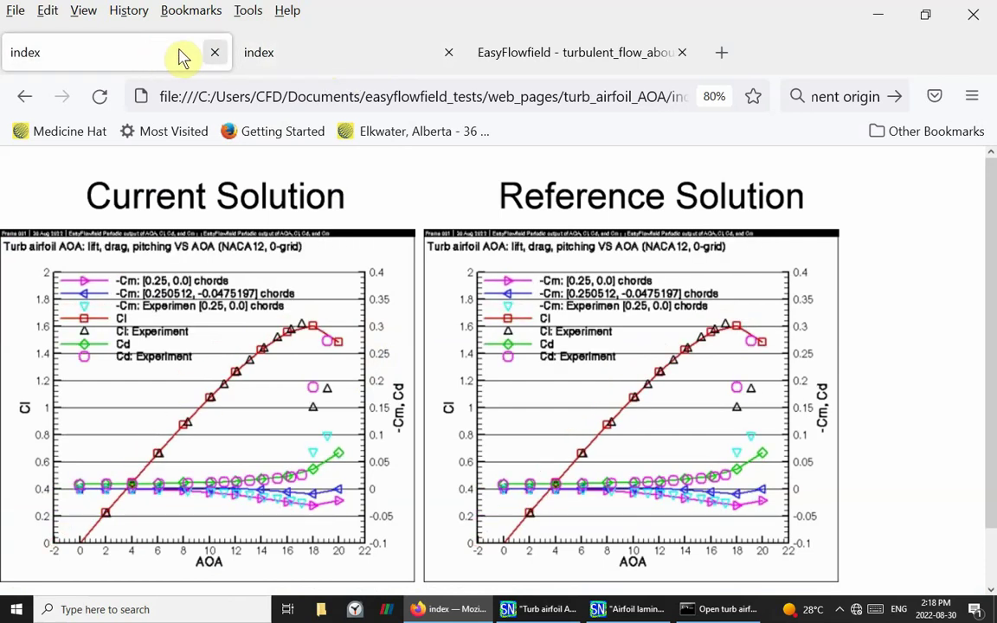
left_click(308, 57)
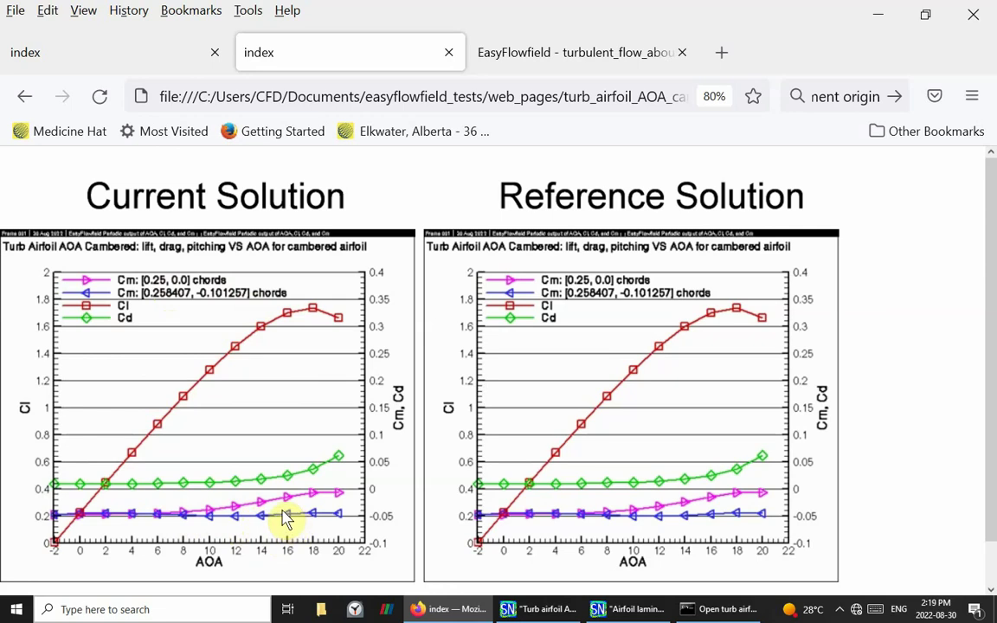
left_click(93, 60)
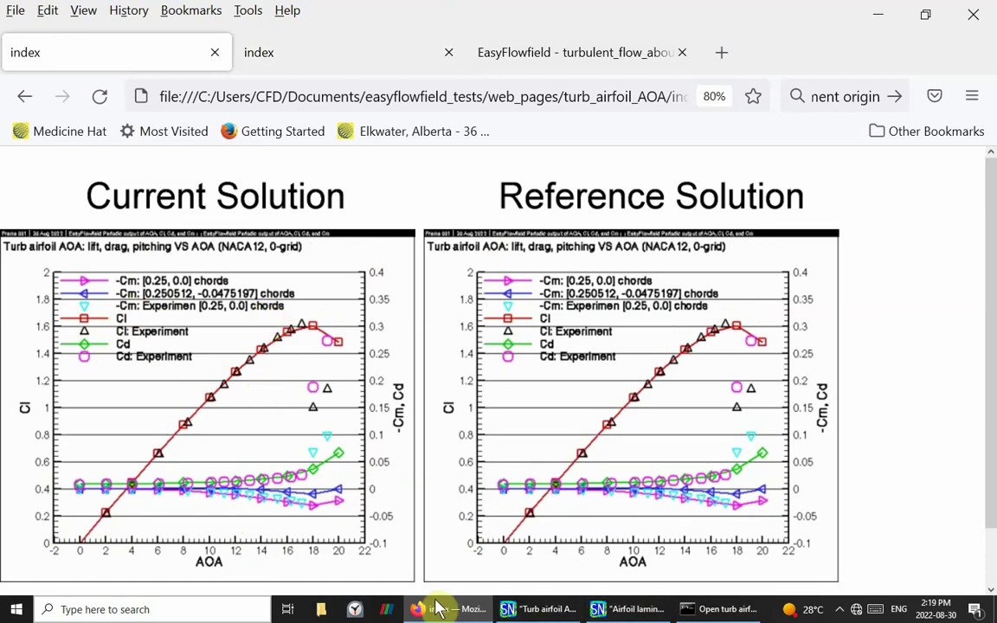
left_click(529, 609)
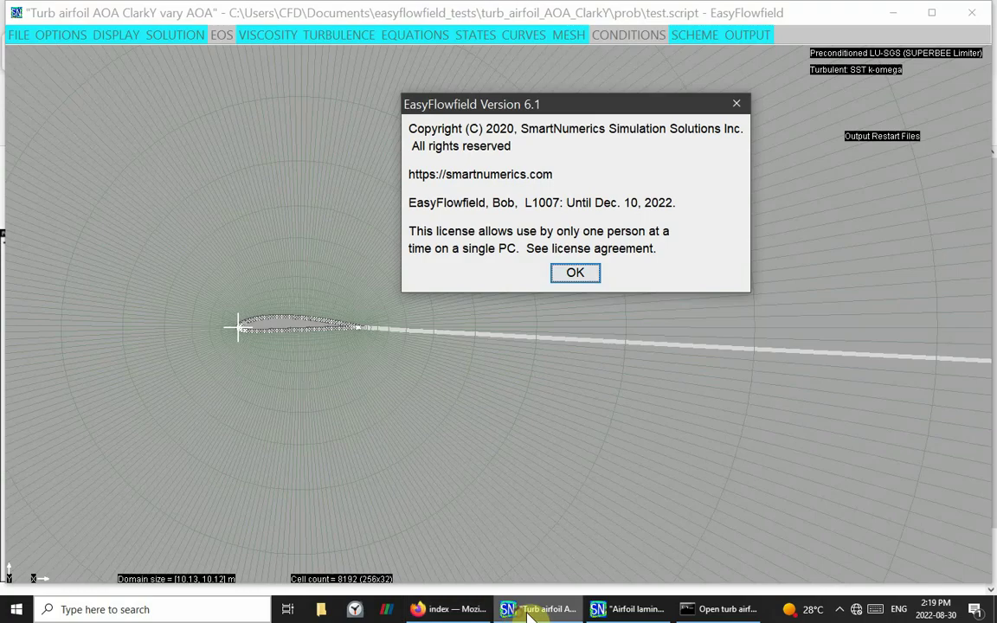
Step: Dismiss the version notice and open 'Turbulent Flow About Airfoils' from FILE > Validation Tests
left_click(737, 105)
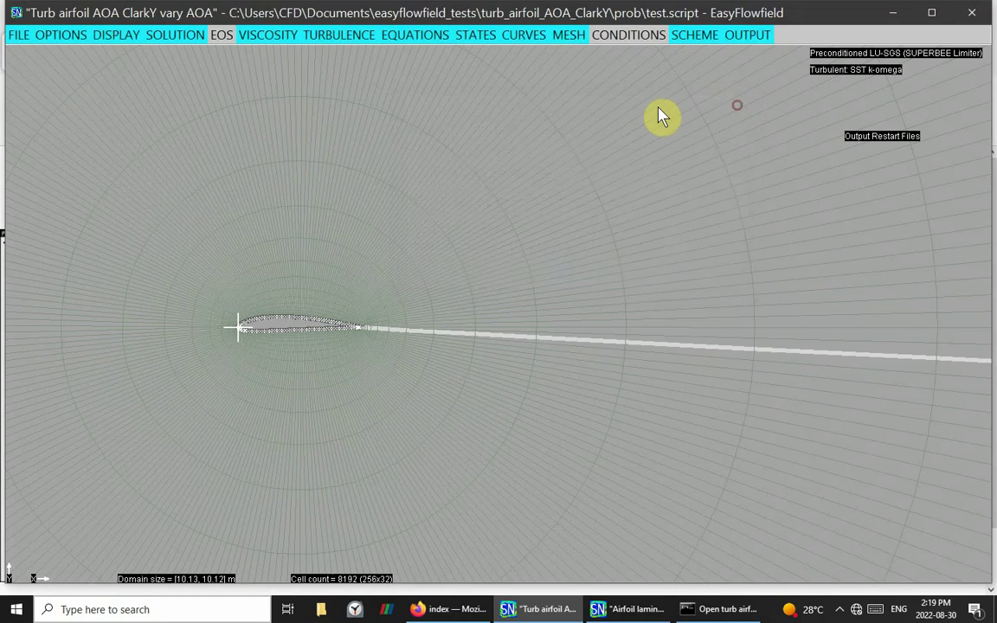
left_click(19, 38)
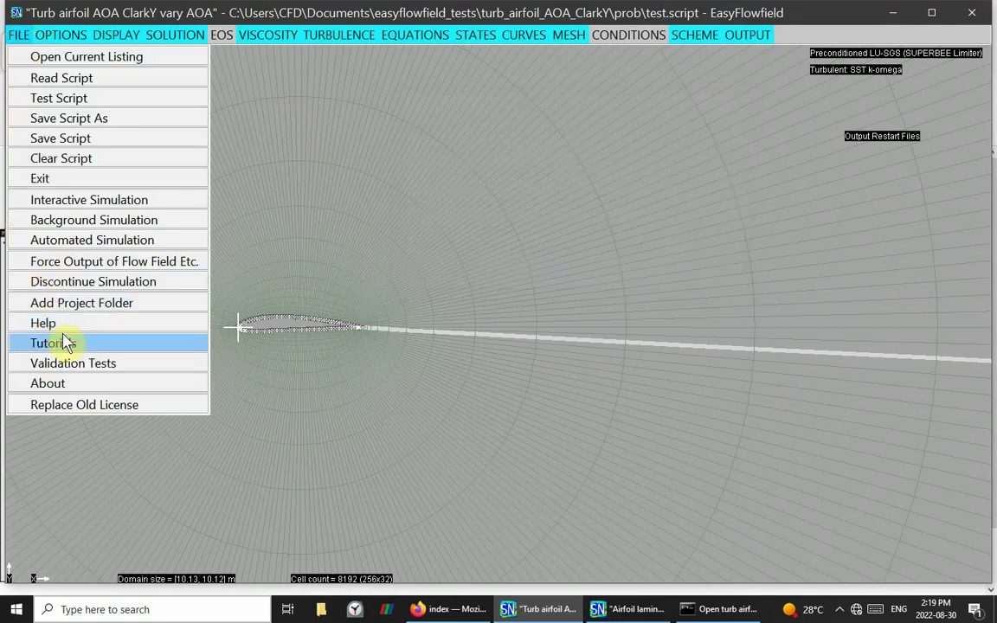
left_click(72, 364)
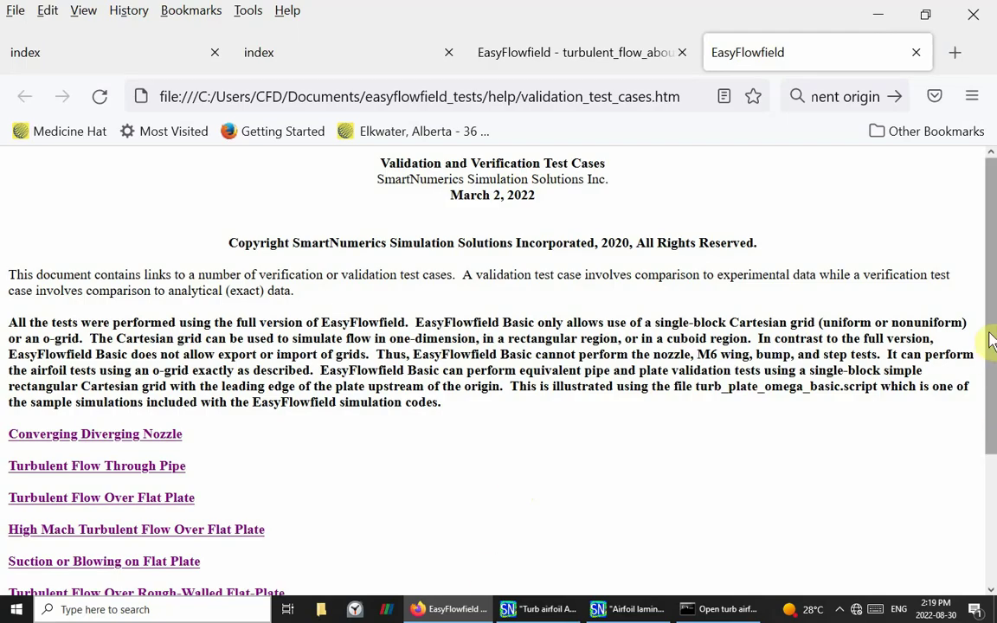
left_click_drag(989, 333, 989, 456)
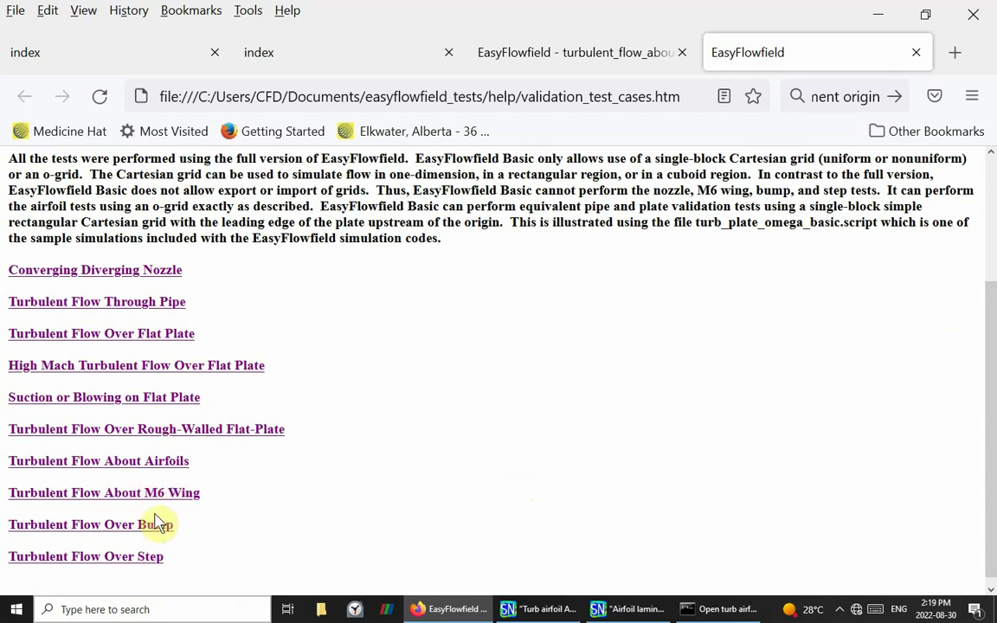
left_click(83, 462)
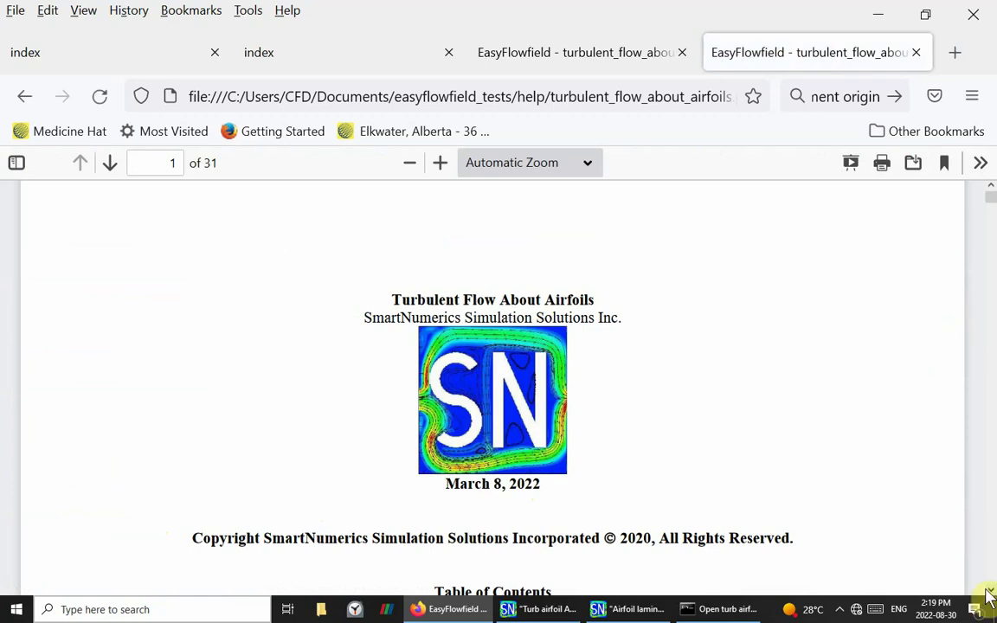
Step: Jump to section 4.1 on aerodynamic centre from the table of contents and scroll toward Fig. 17
scroll(989, 592, "down", 8)
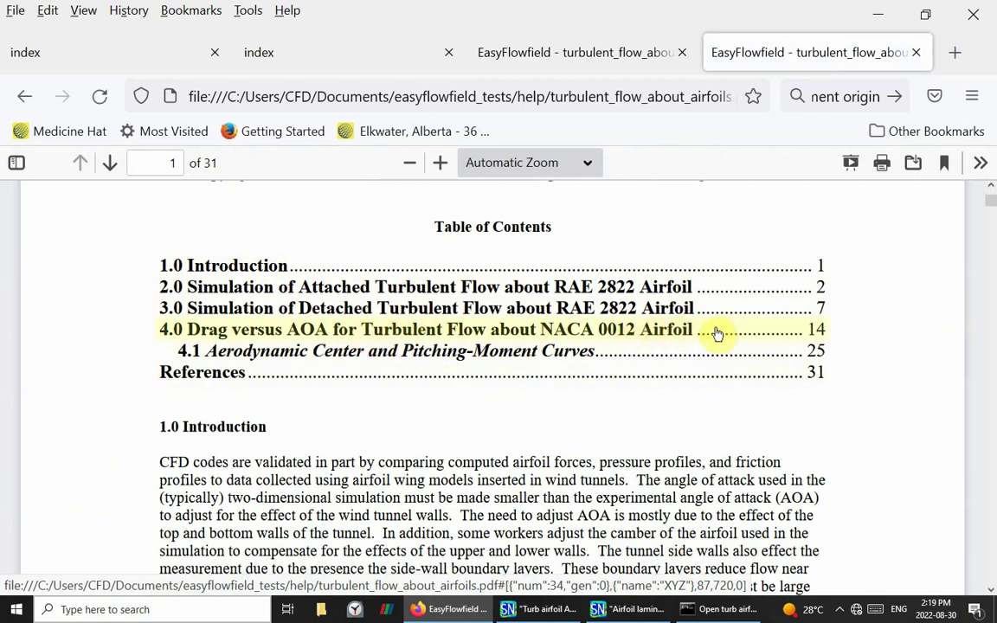
left_click(356, 361)
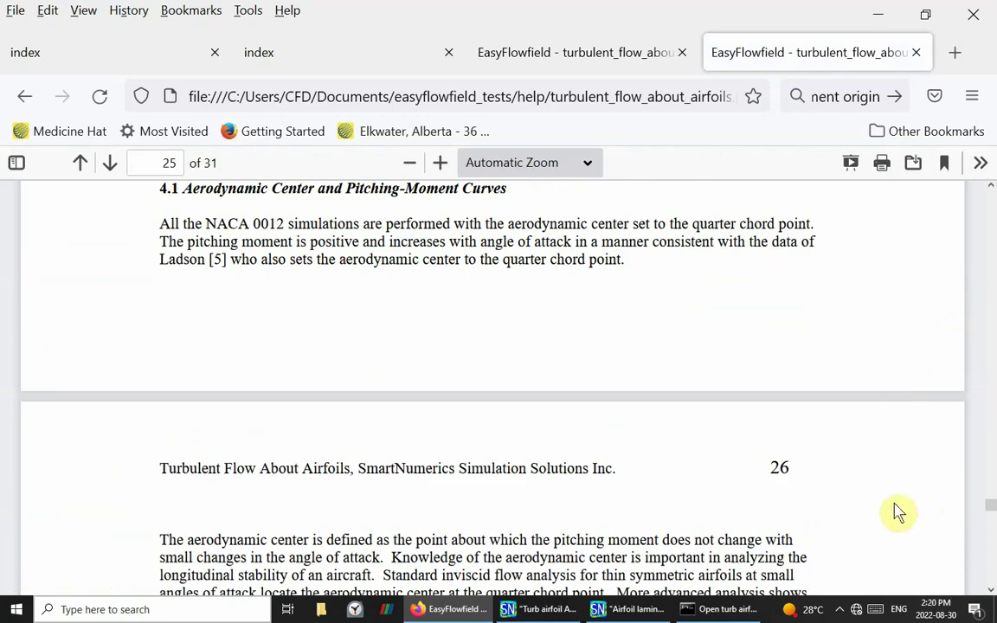
left_click(992, 589)
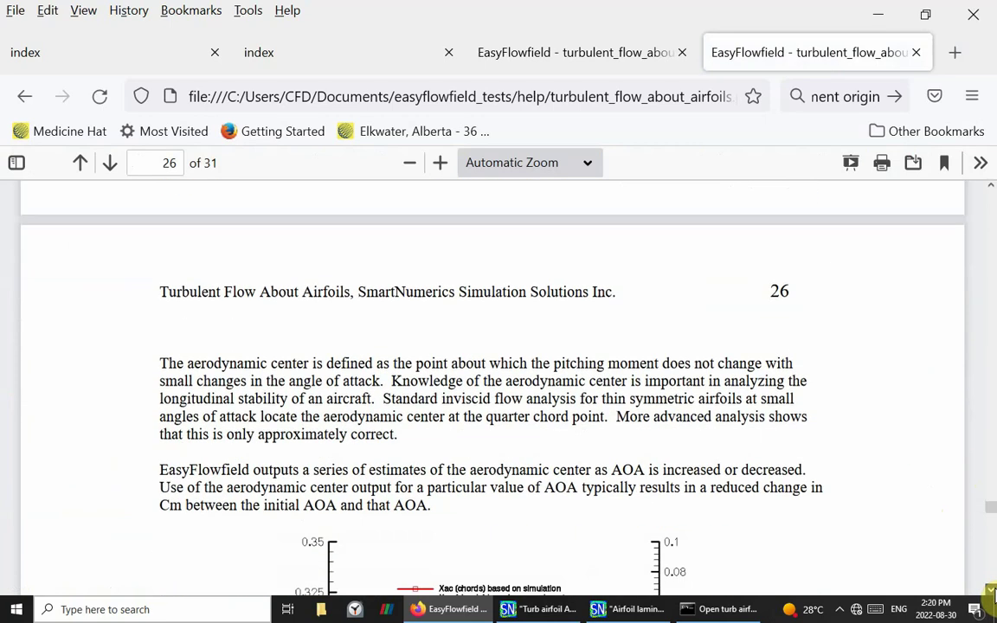
left_click_drag(992, 590, 991, 589)
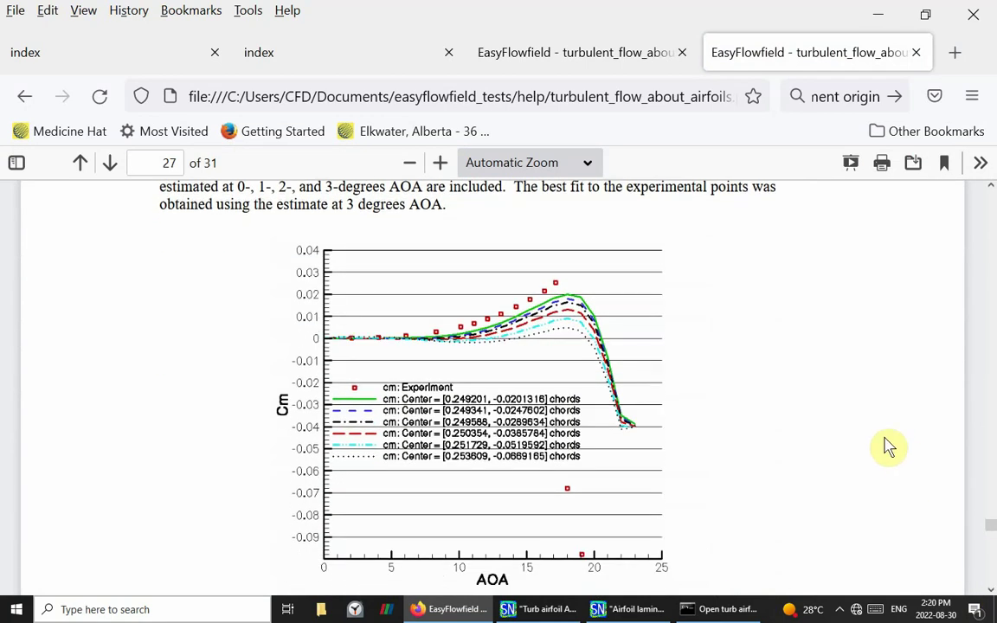
Step: Zoom the PDF to 150% and scroll around page 27's Fig. 17 Cm versus AOA chart
scroll(908, 520, "down", 1)
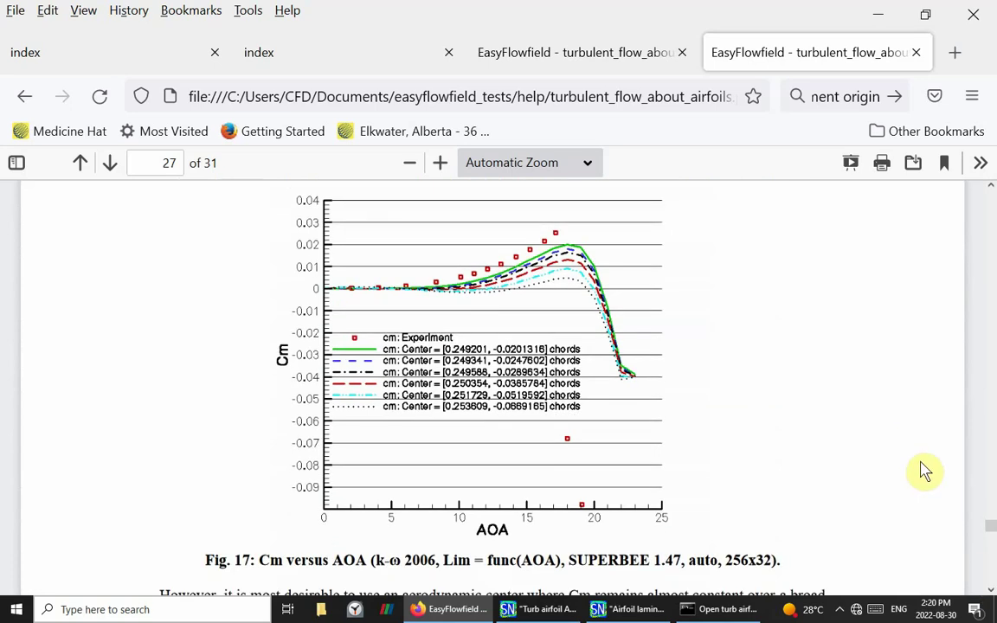
key("ctrl+plus")
key("ctrl+plus")
key("ctrl+plus")
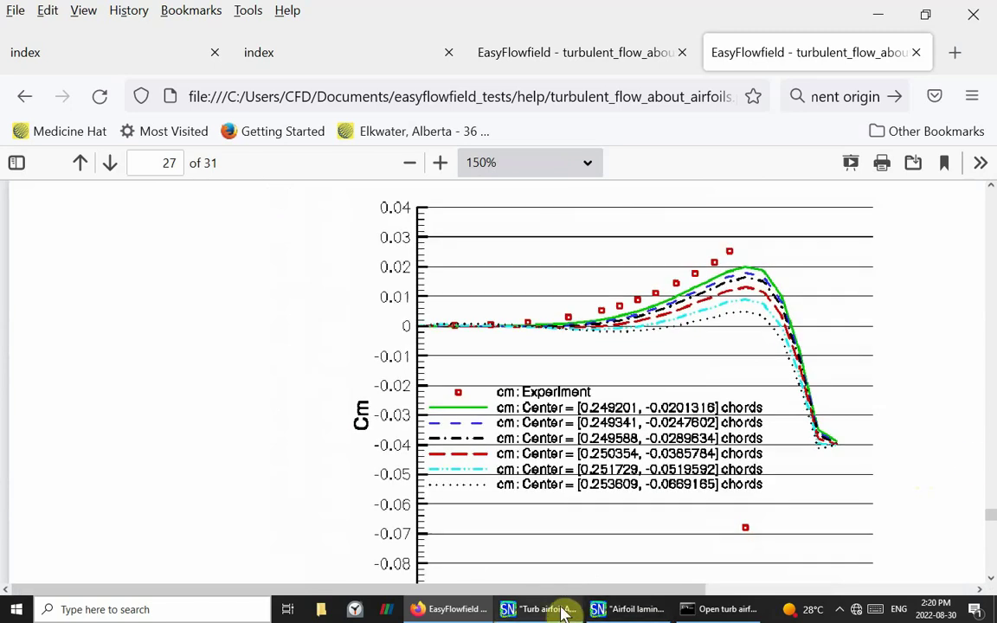
left_click_drag(647, 589, 804, 600)
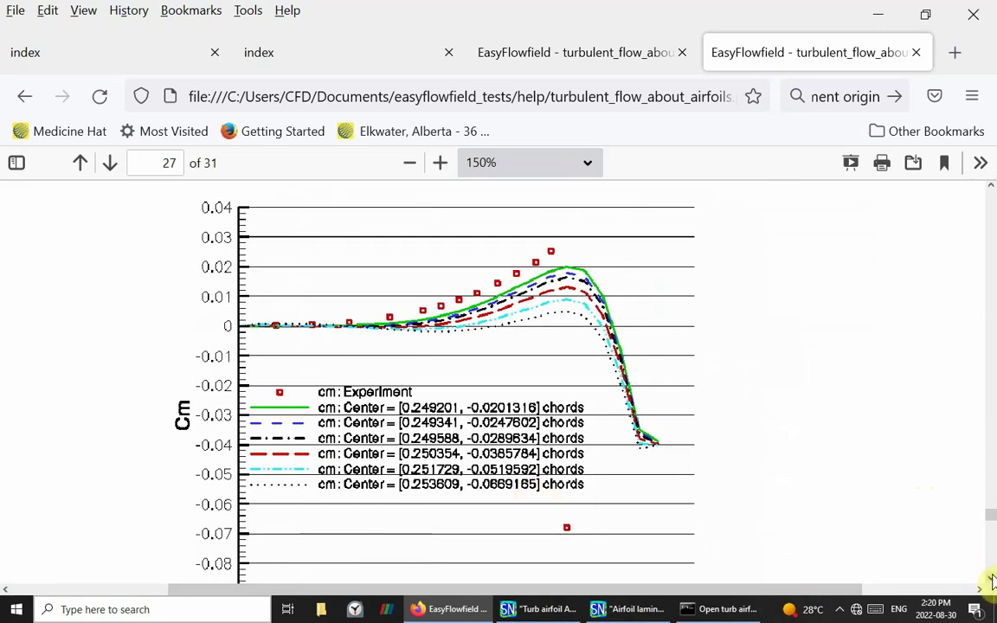
scroll(990, 577, "down", 8)
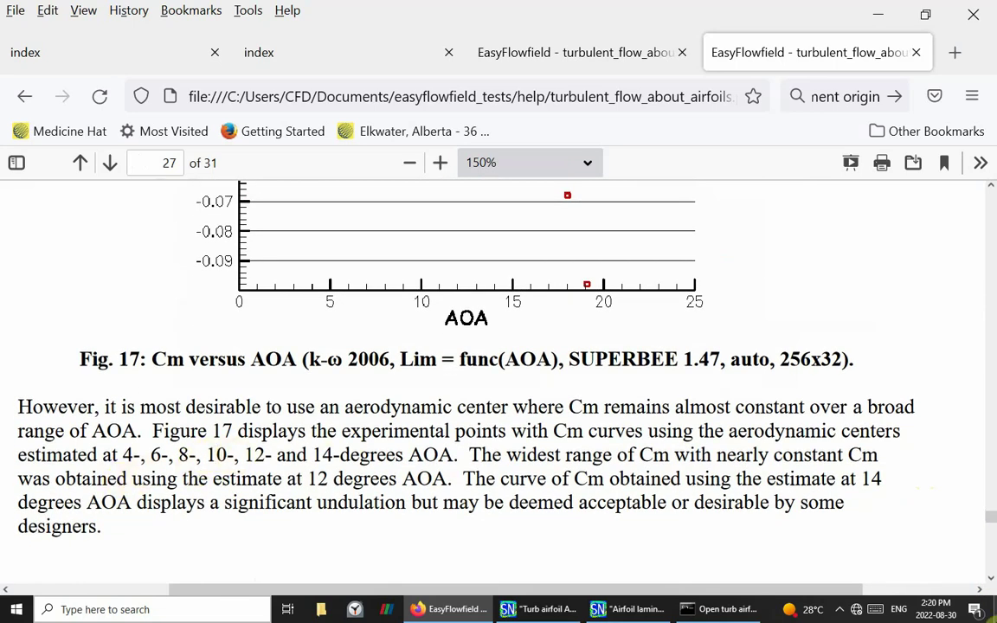
scroll(993, 584, "down", 3)
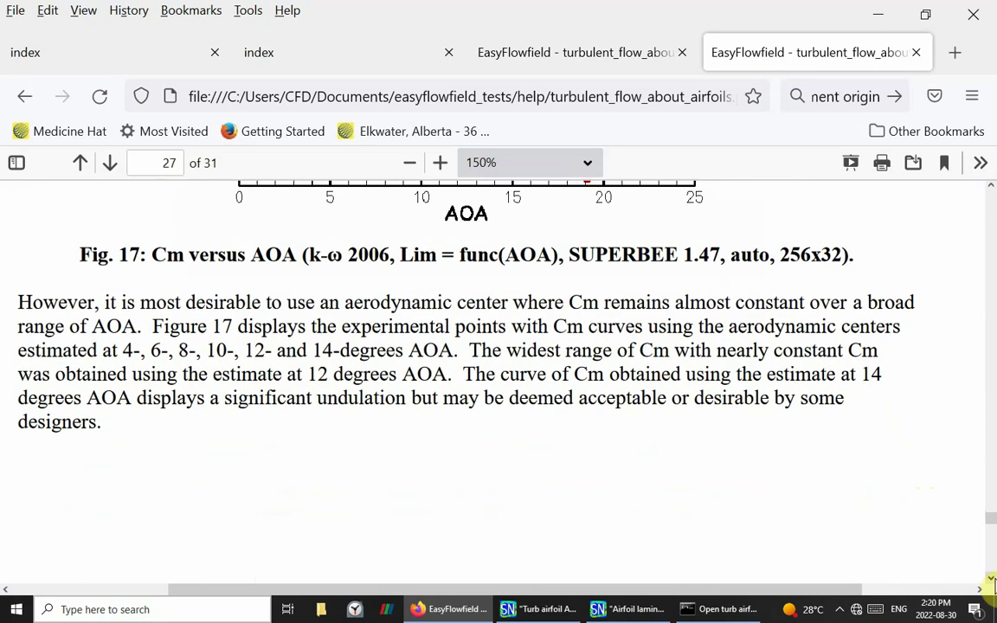
scroll(989, 194, "up", 5)
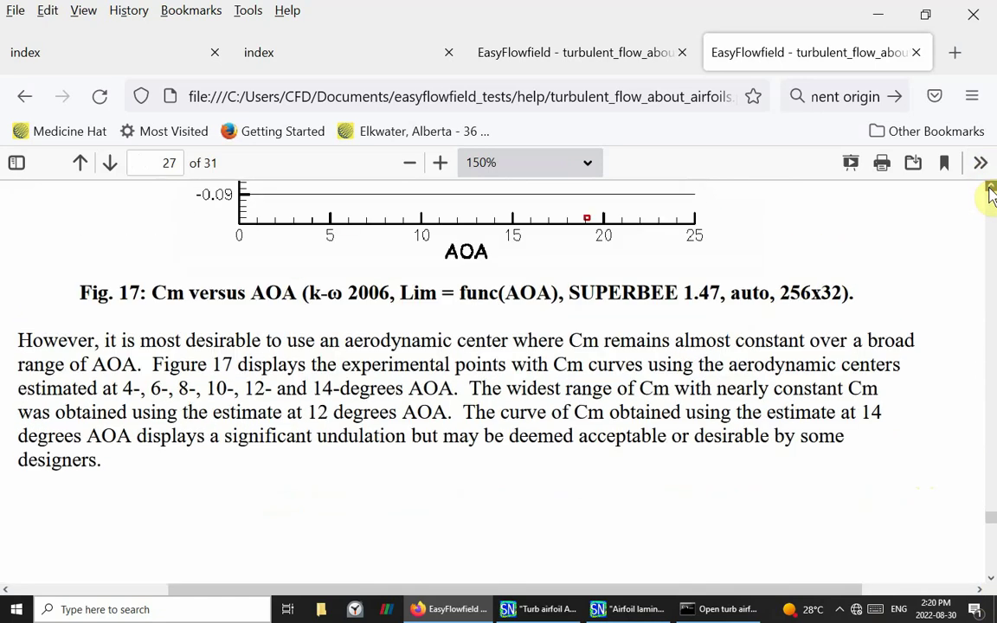
scroll(989, 194, "up", 7)
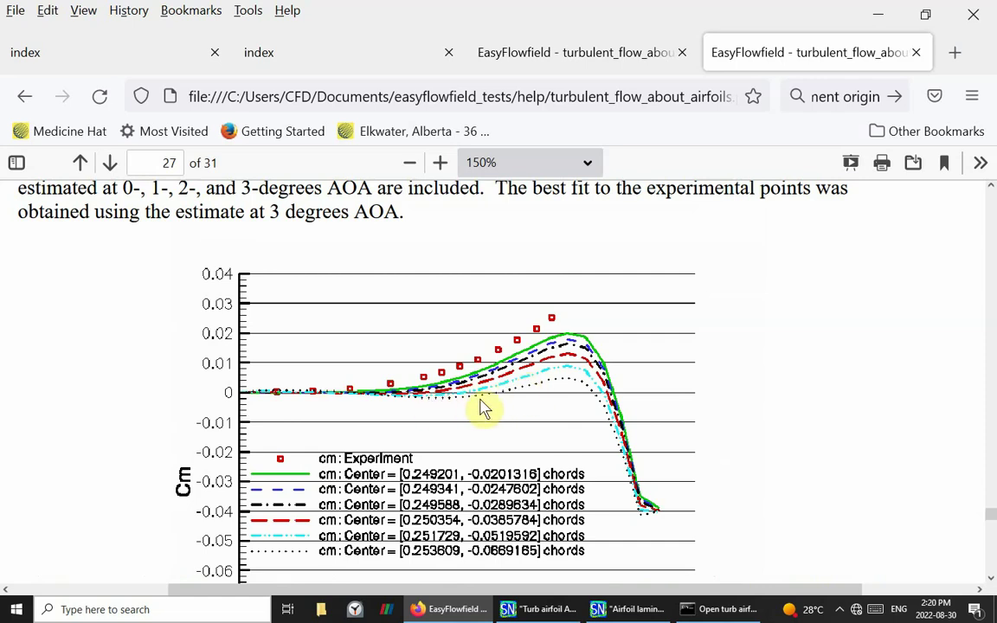
Step: From the NACA12 tab, go back to Test Cases and open Turb Airfoil AOA ClarkY results
left_click(105, 55)
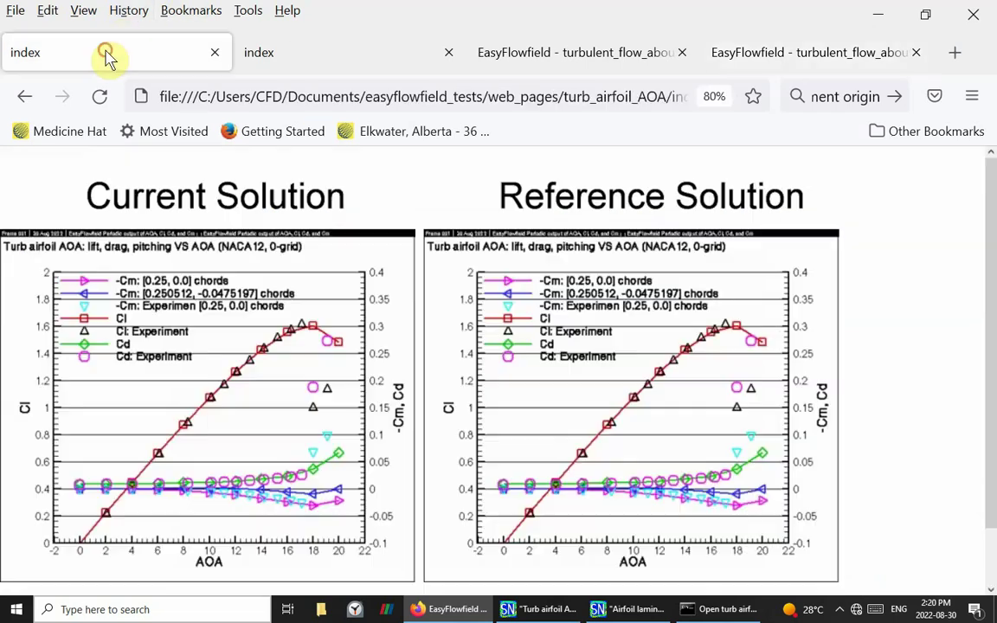
left_click(25, 98)
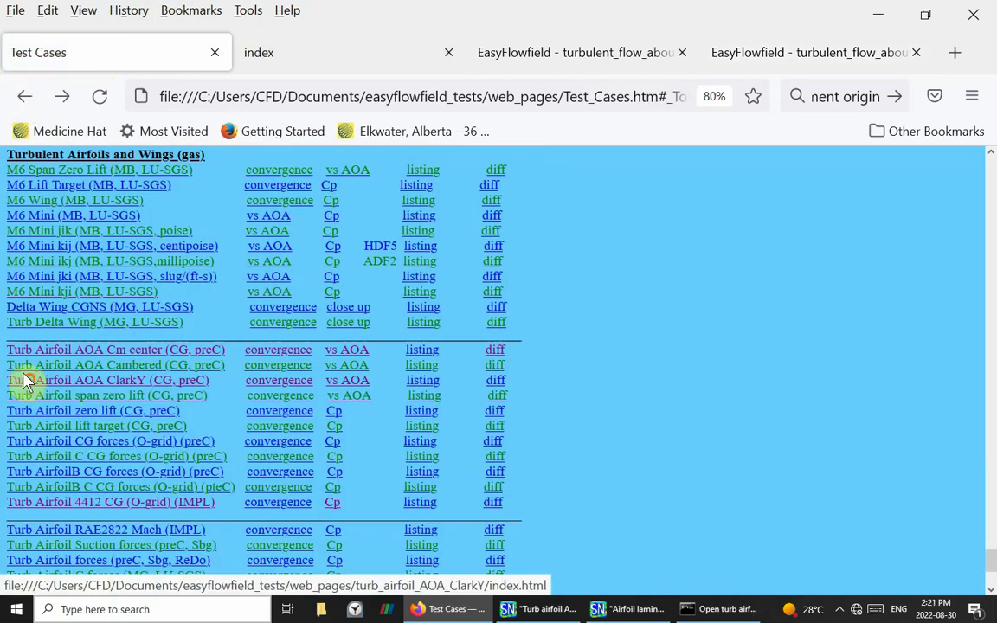
left_click(31, 381)
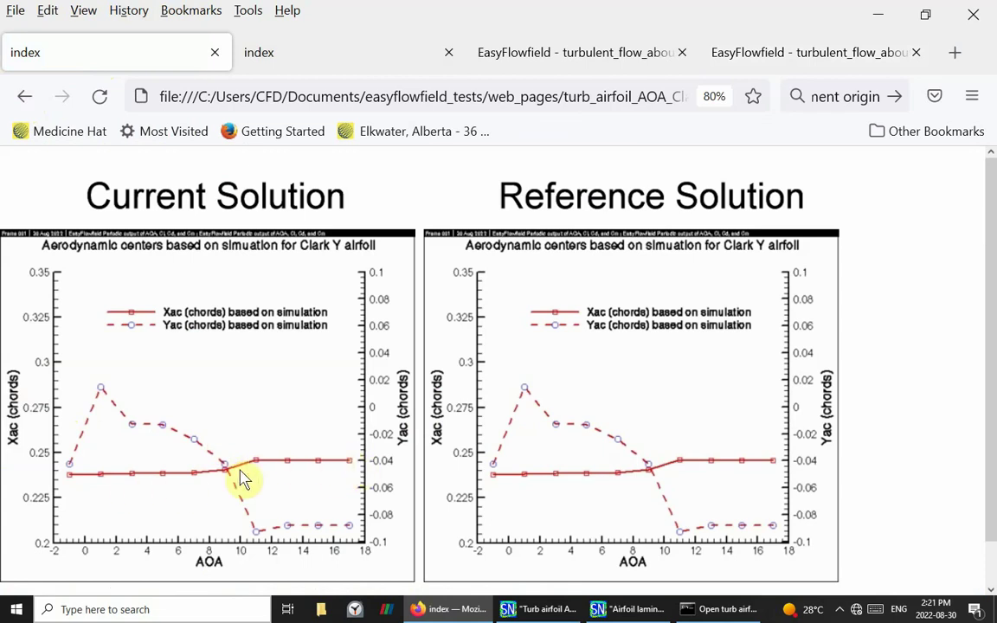
Step: Open the Clark Y run's listing.doc via FILE > Open Current Listing in maximized Notepad
left_click(542, 610)
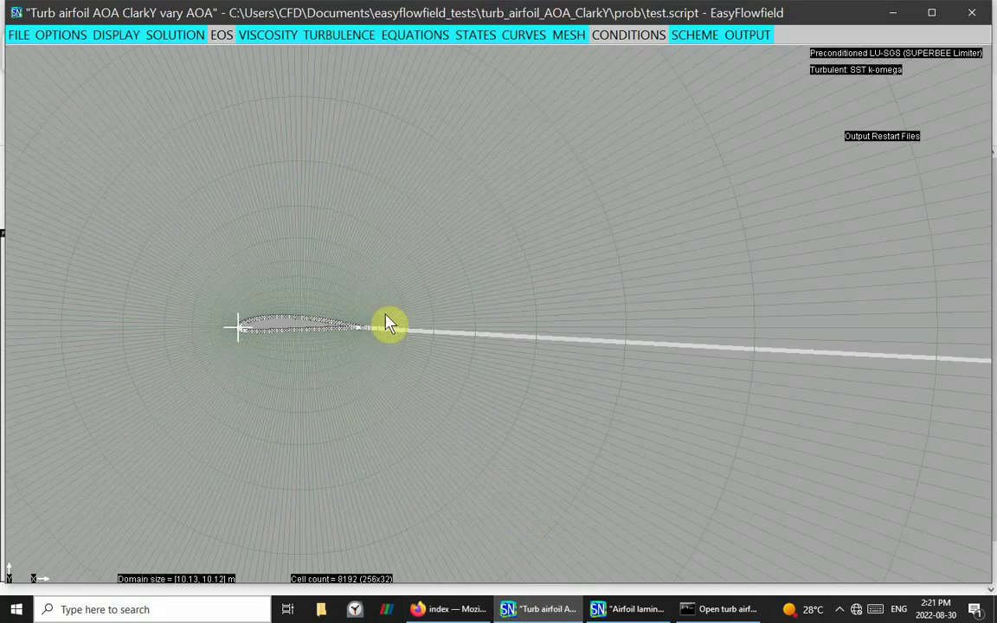
left_click(20, 39)
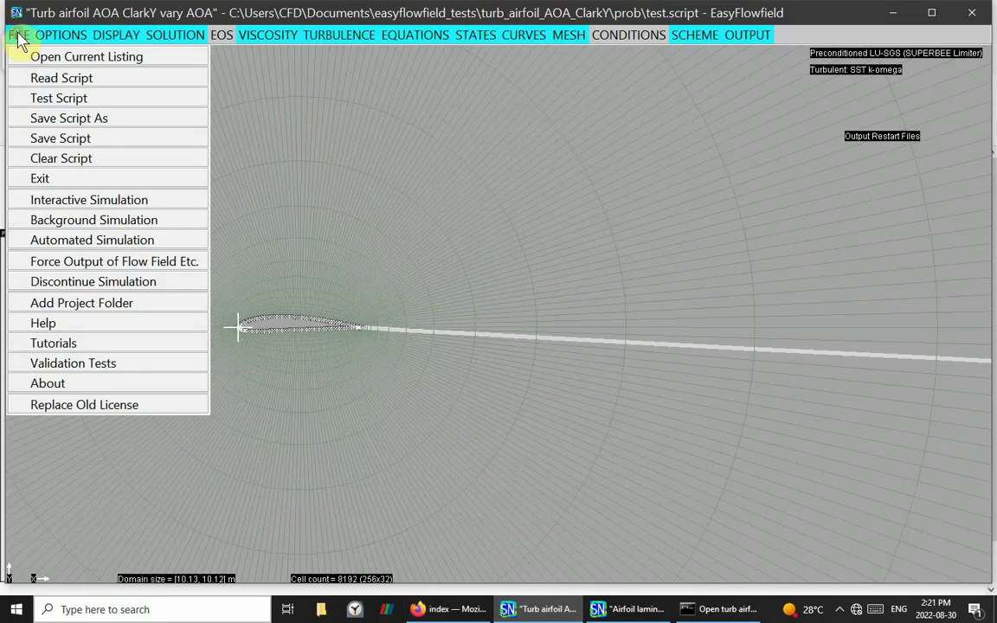
left_click(63, 57)
left_click(934, 16)
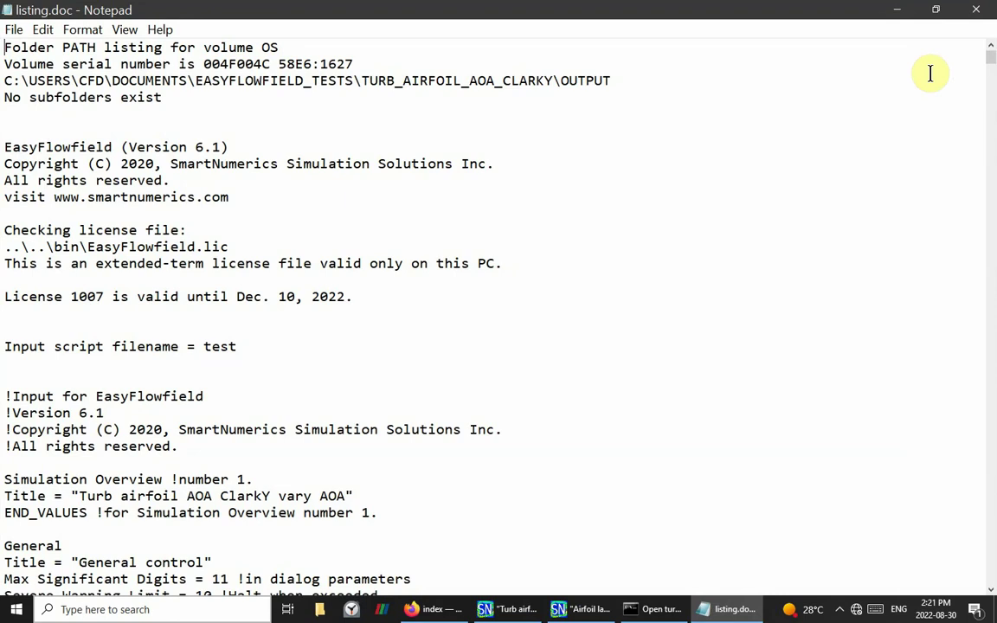
Step: Page through the listing's implicit-step, display and turbulent-flow settings to the Far Field Mach 0.044 state
key("Page_Down")
key("Page_Down")
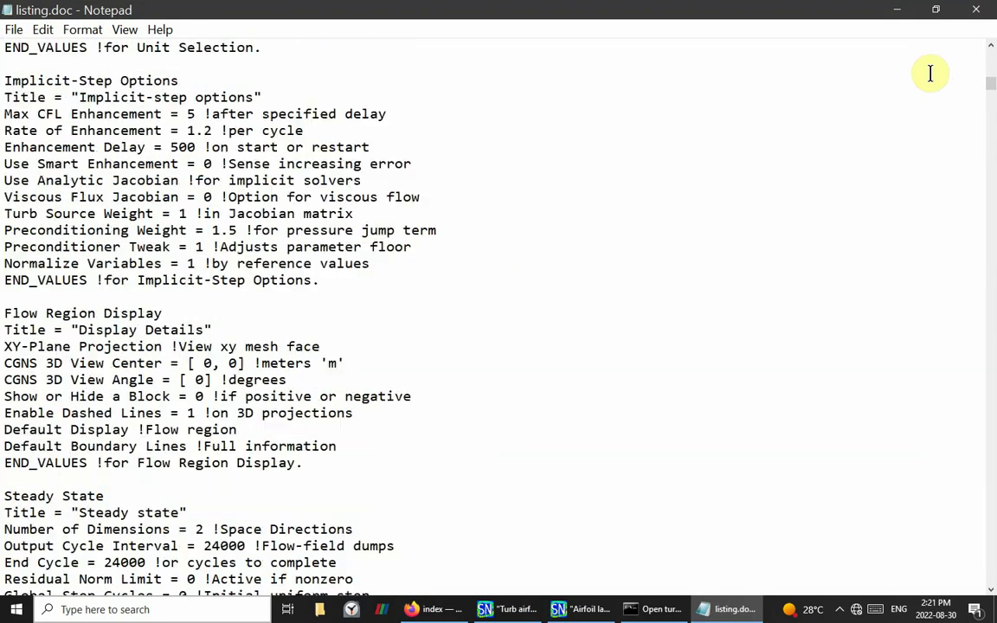
key("Page_Down")
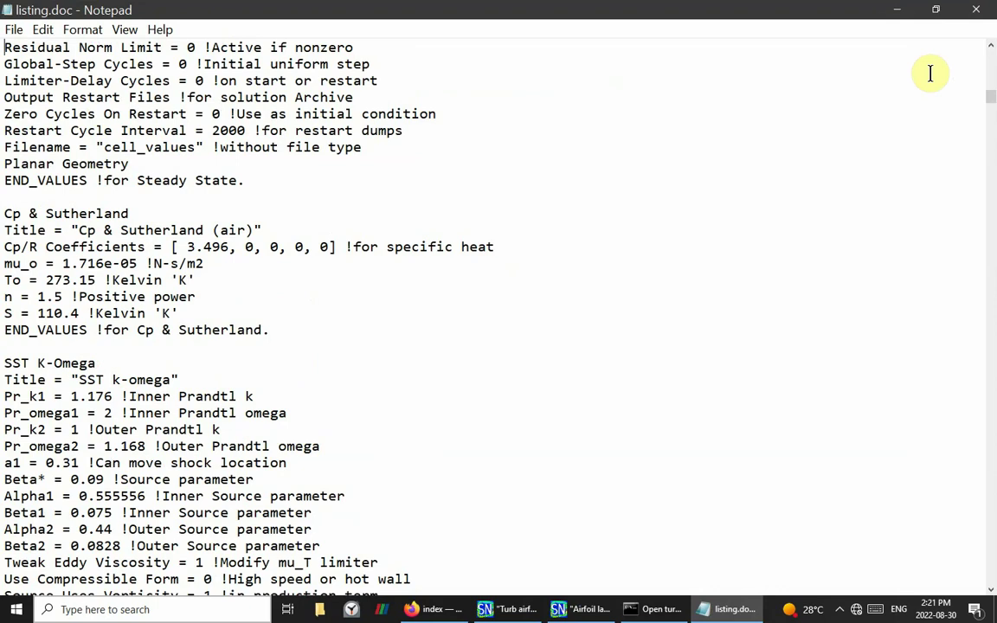
key("Page_Down")
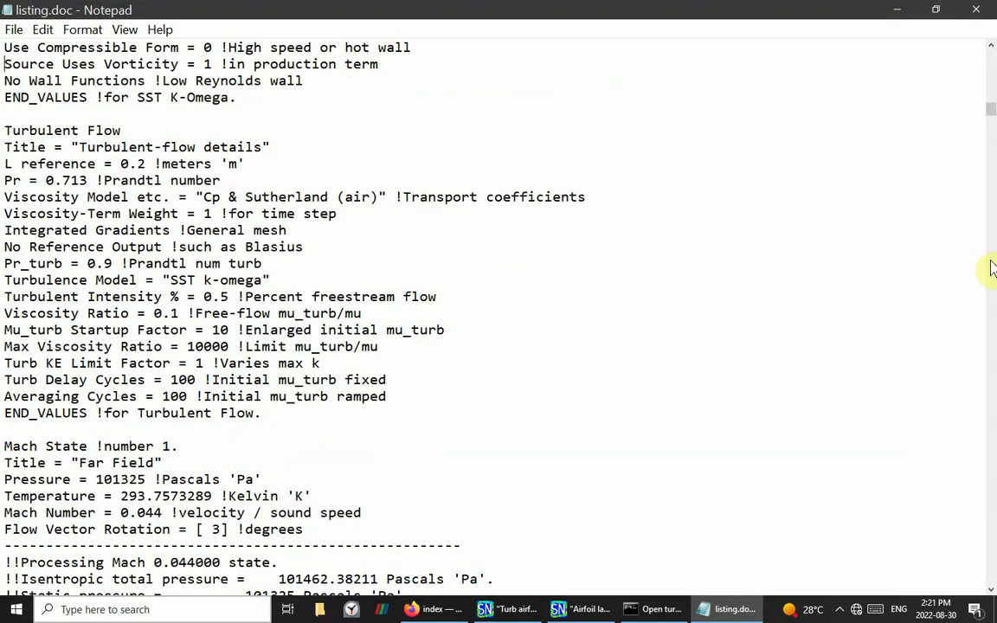
left_click(990, 589)
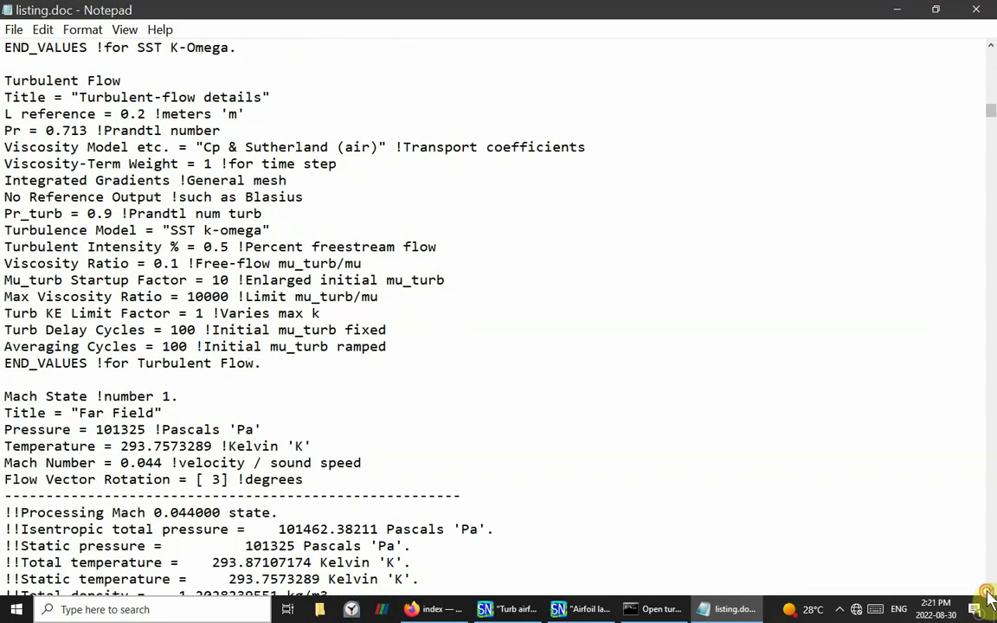
left_click(990, 590)
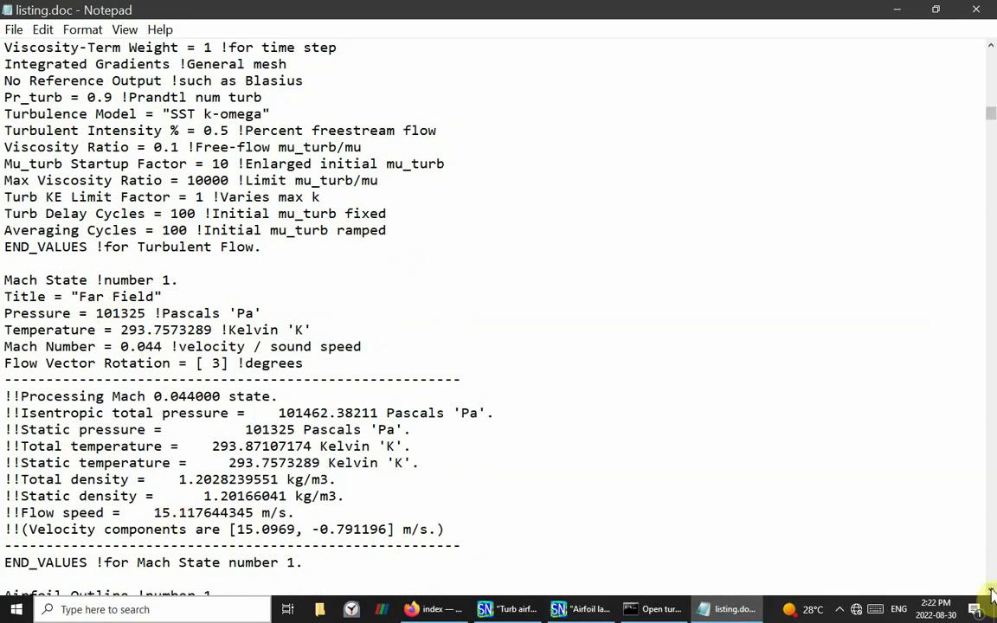
Step: Page through listing.doc past the O-grid, output settings and grid-generation summary to cycle 4000's results
key("Page_Down")
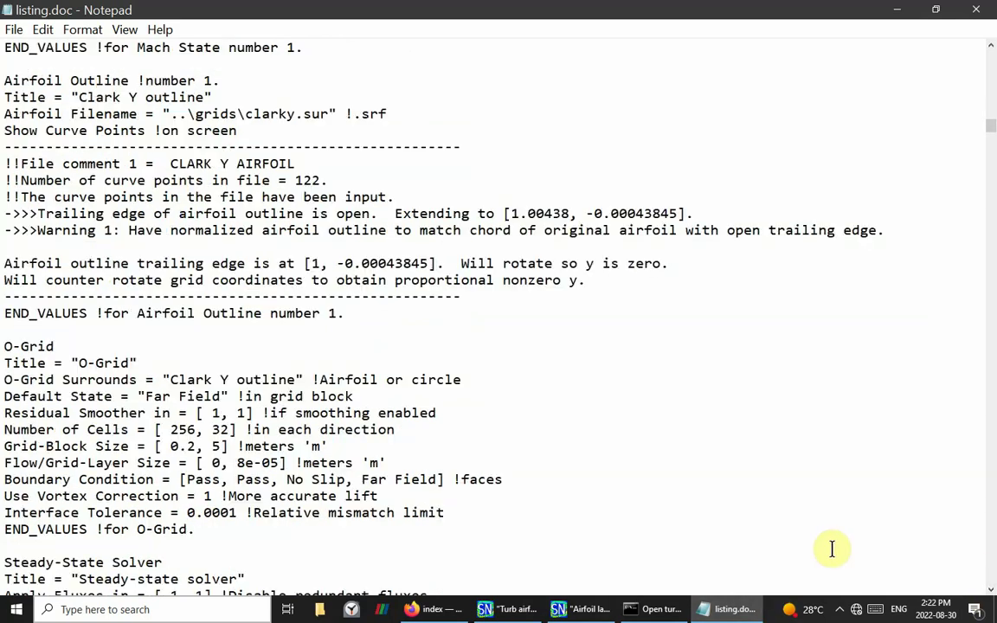
key("Page_Down")
key("Page_Down")
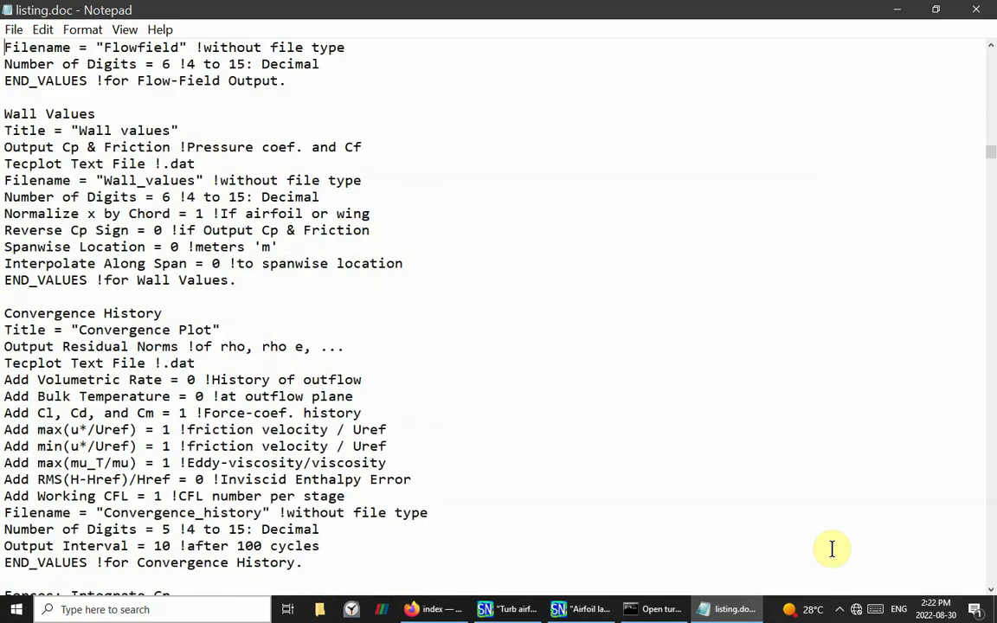
key("Page_Down")
key("Page_Down")
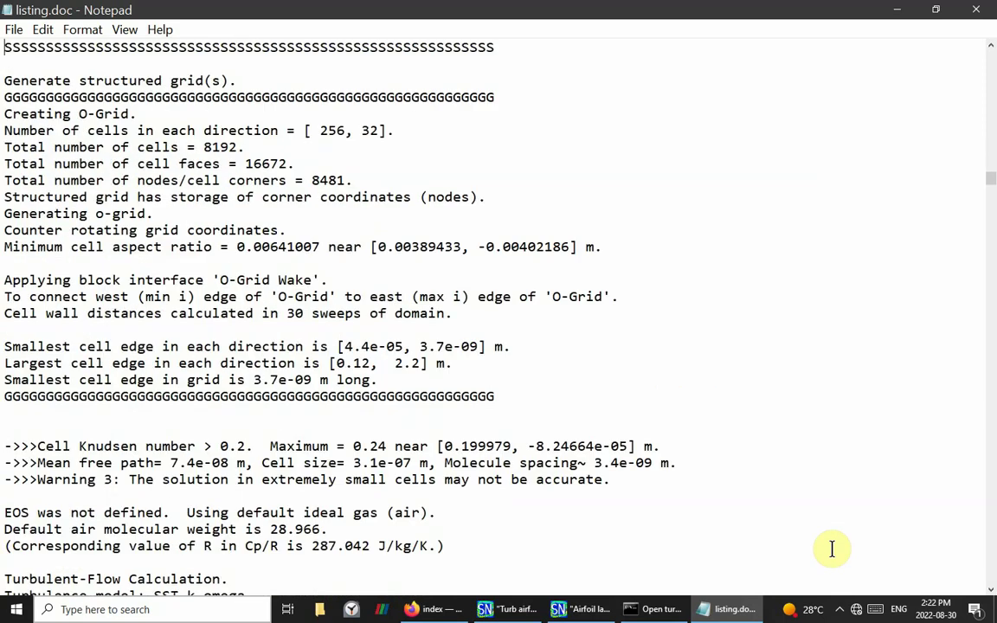
key("Page_Down")
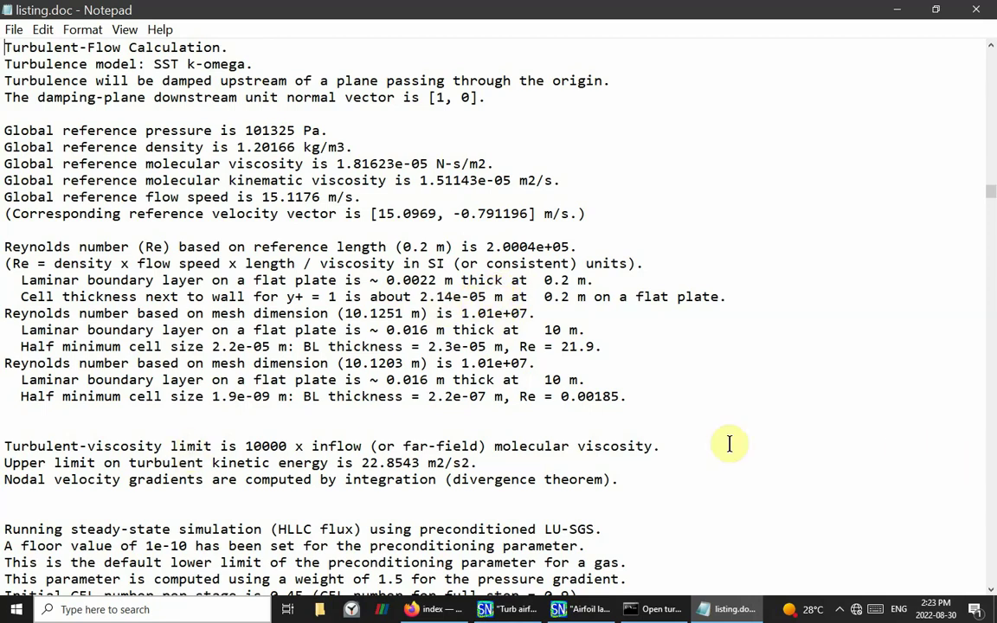
key("Page_Down")
Step: Page through the listing's AOA cycles from -1 up to 7 and 9 degrees
key("Page_Down")
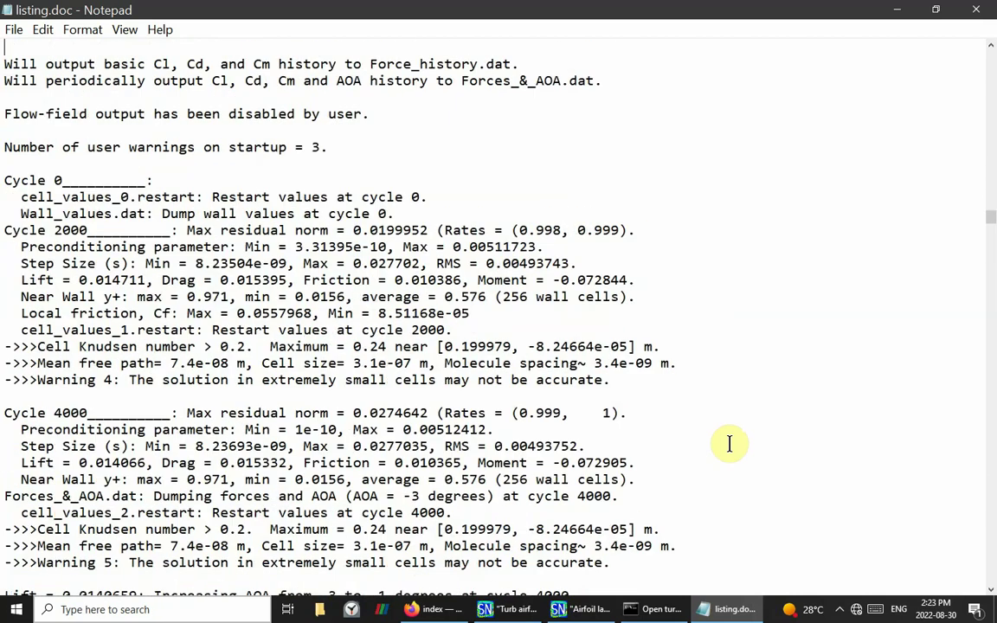
key("Page_Down")
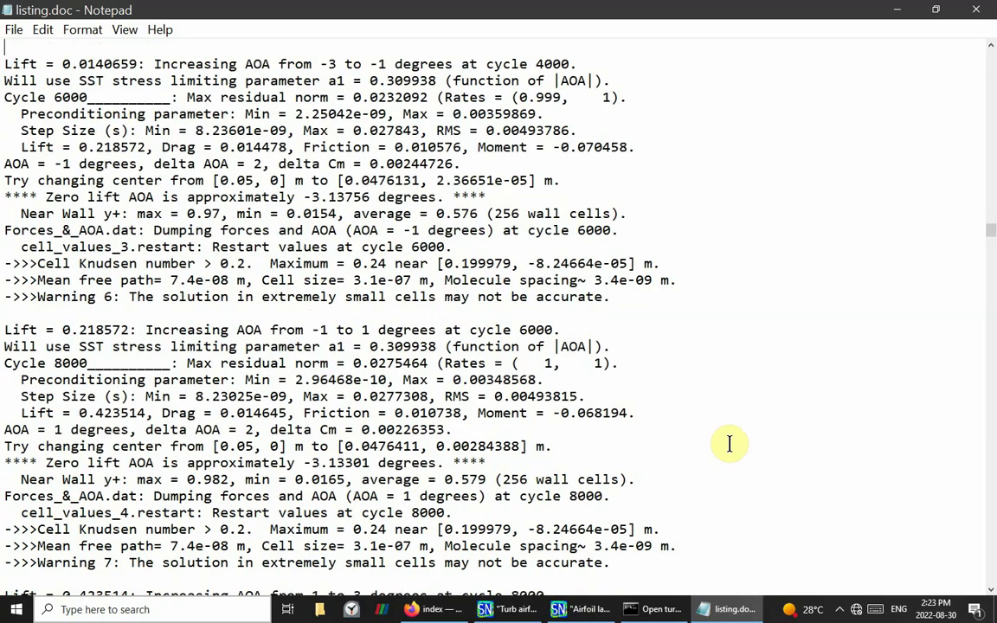
key("Page_Down")
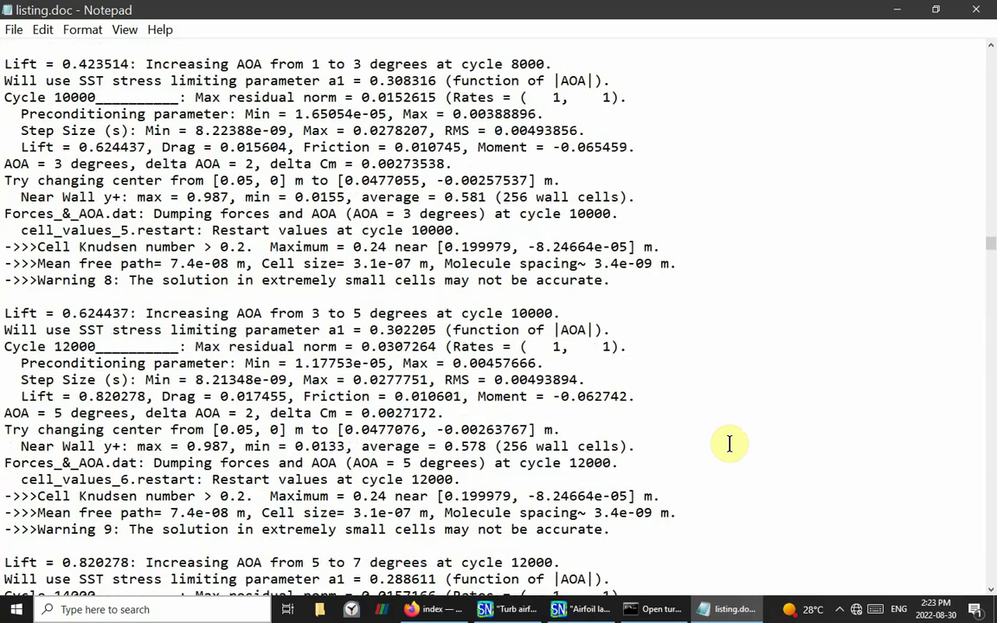
key("Page_Down")
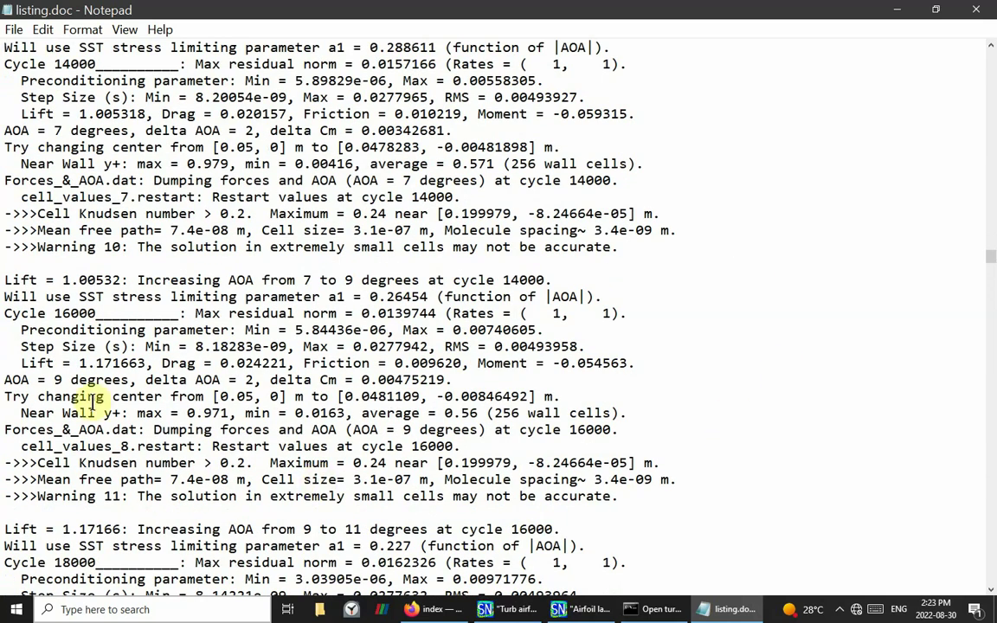
Step: Copy the 9-degree suggested aerodynamic center 0.0481109, -0.00846492, then page past the remaining cycles
left_click_drag(344, 397, 526, 400)
right_click(508, 400)
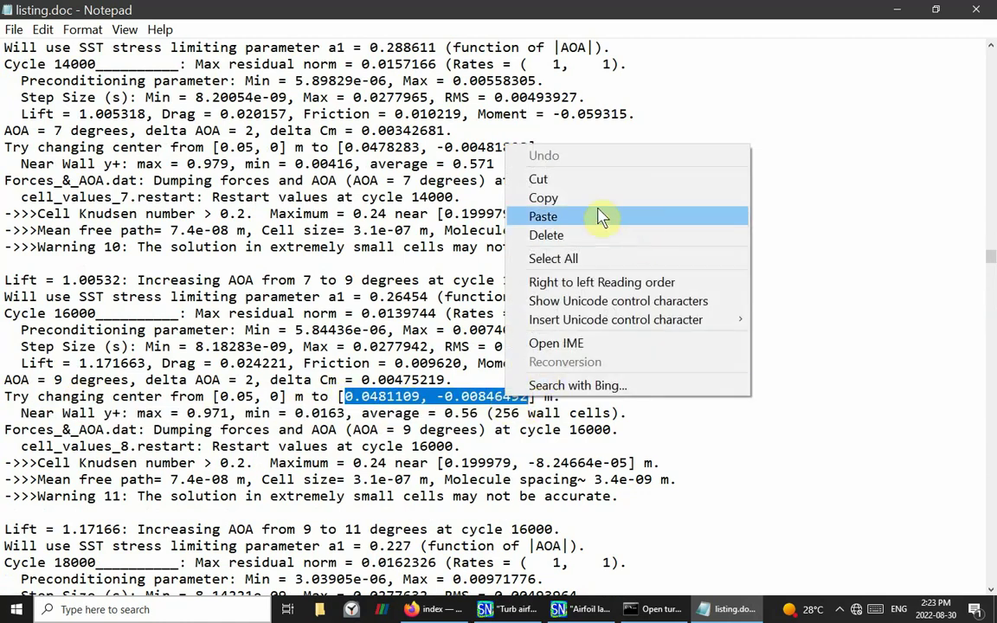
left_click(558, 201)
left_click(711, 300)
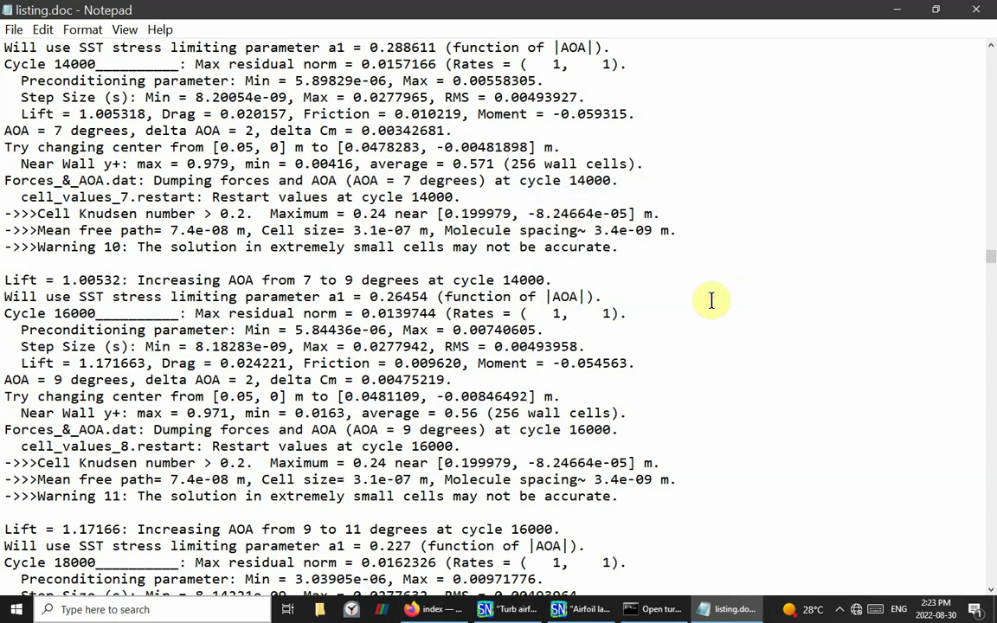
key("Page_Down")
key("Page_Down")
key("Page_Down")
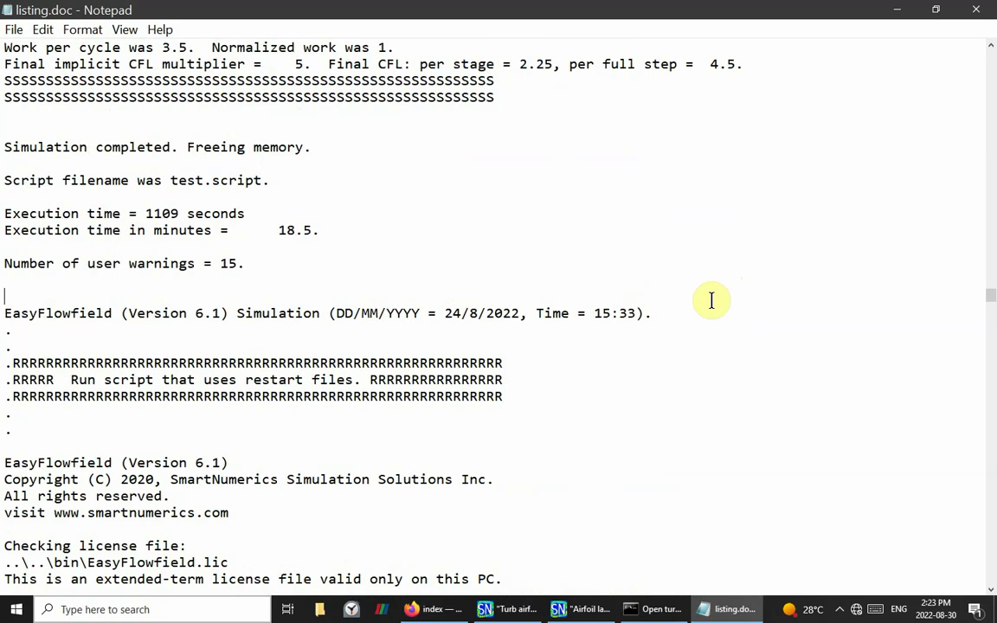
Step: Page through the restart script settings, boundary overrides, O-Grid and Turbulent Flow sections to the restart-file summary
key("Page_Down")
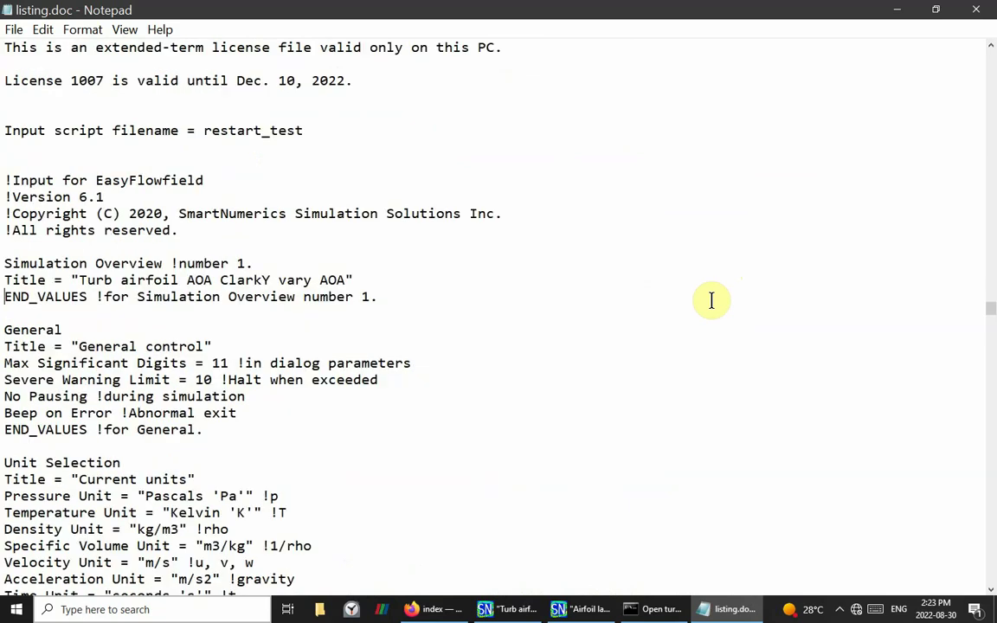
key("Page_Down")
key("Page_Down")
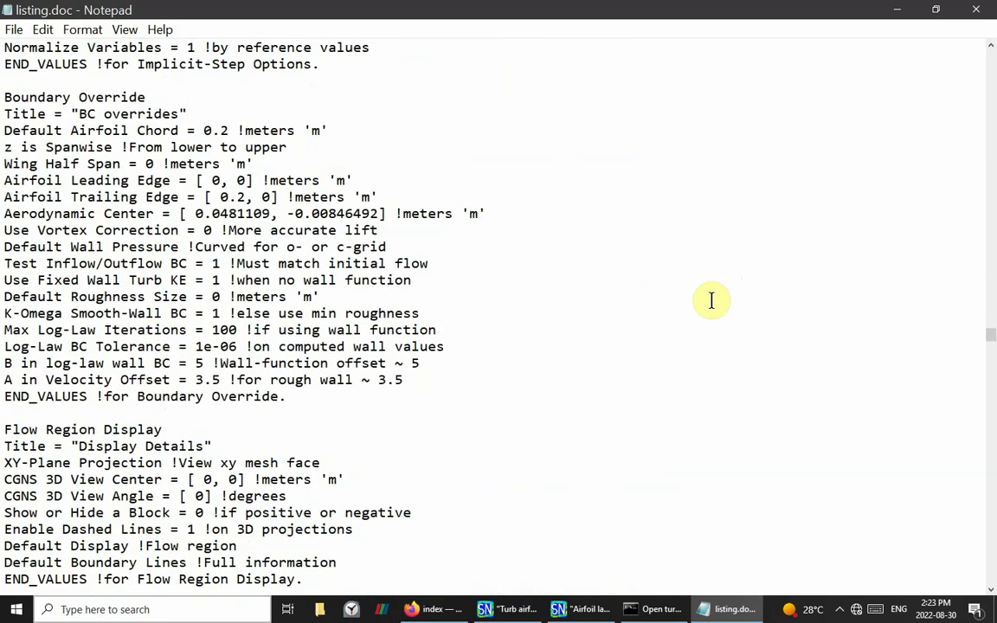
key("Page_Down")
key("Page_Down")
key("Page_Down")
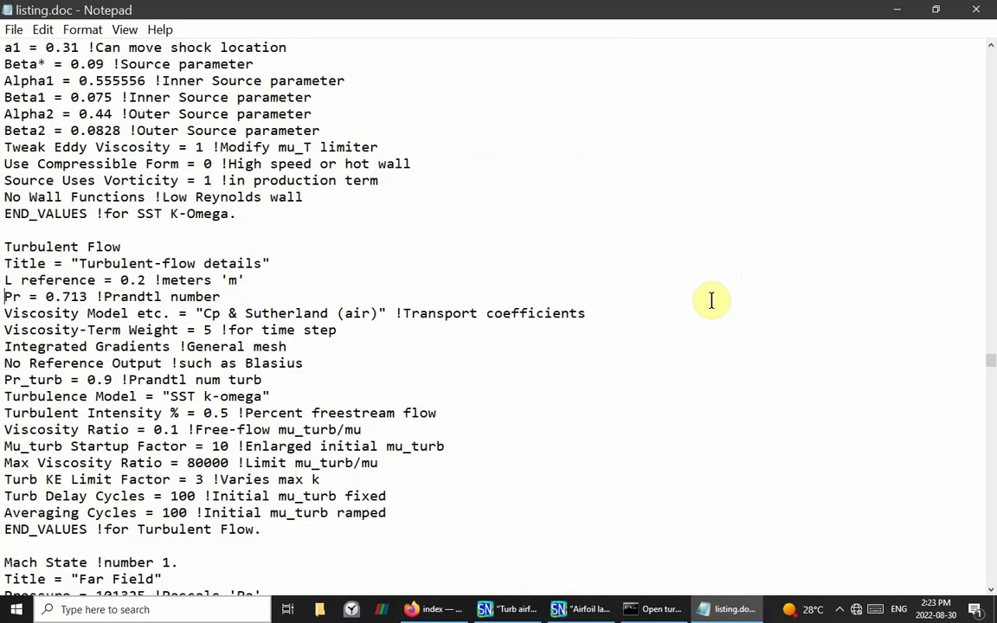
key("Page_Down")
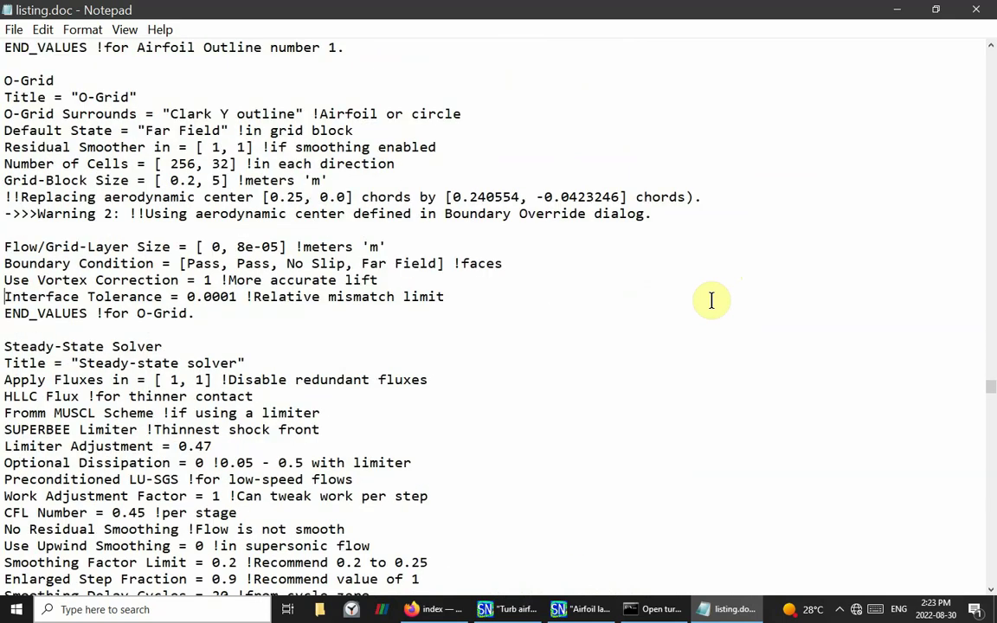
key("Page_Down")
key("Page_Down")
key("Page_Down")
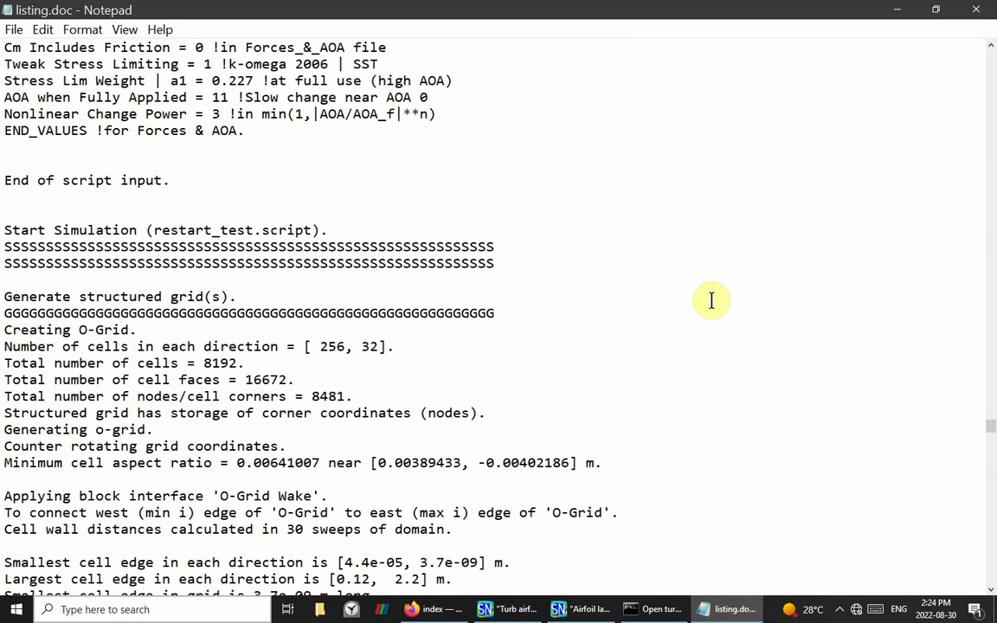
key("Page_Down")
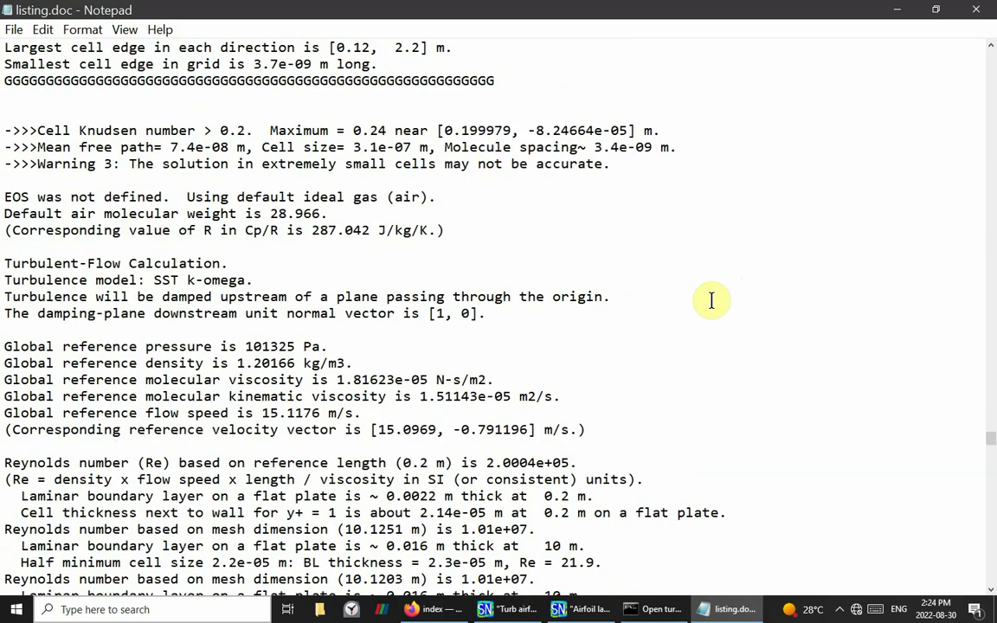
key("Page_Down")
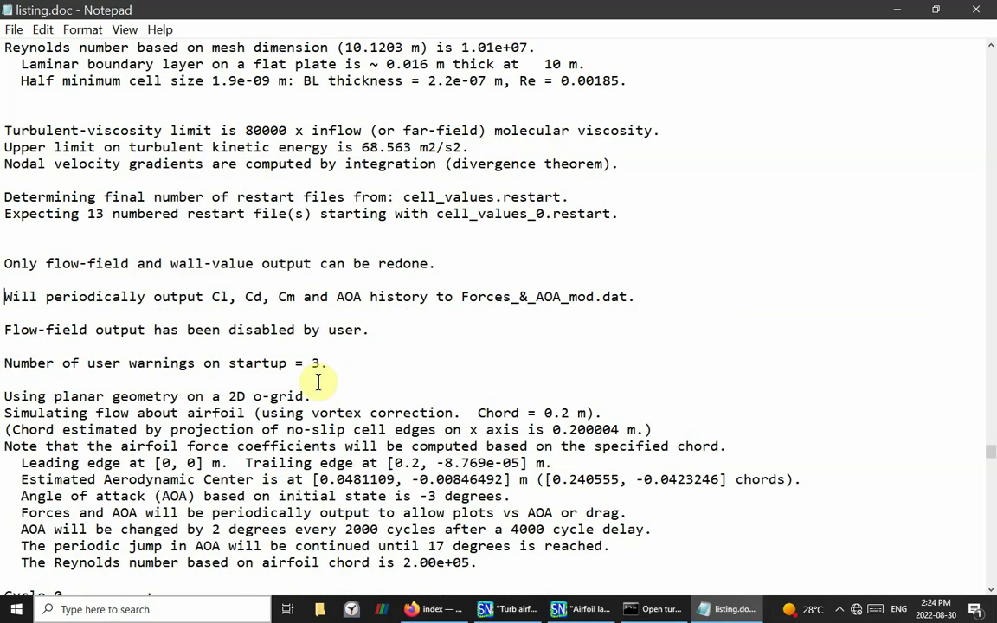
Step: Paste 0.0481109, -0.00846492 into listing.doc, read down to the 17-warning end, and minimise Notepad
right_click(342, 403)
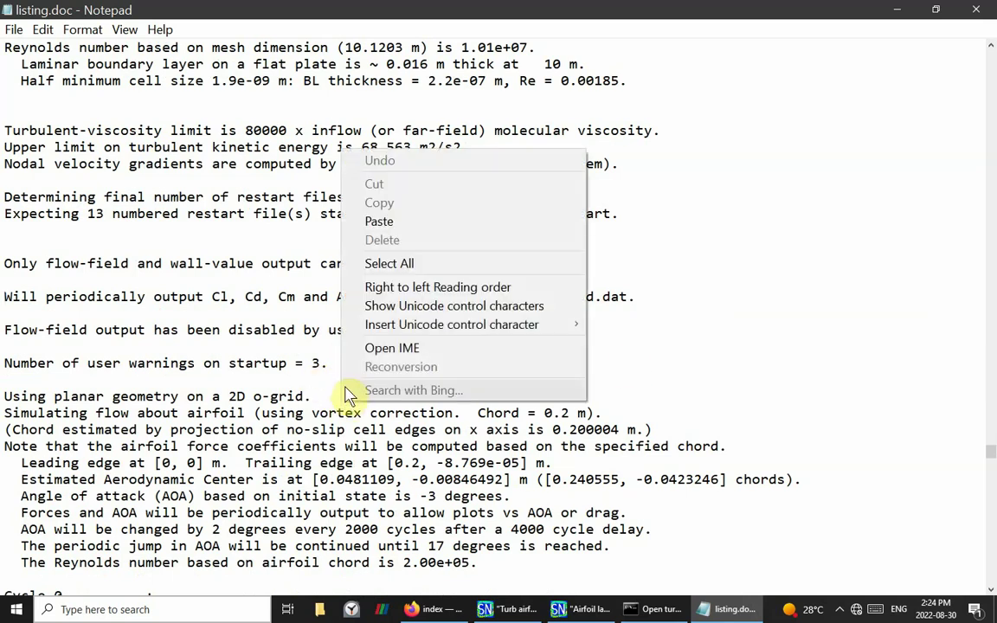
left_click(376, 221)
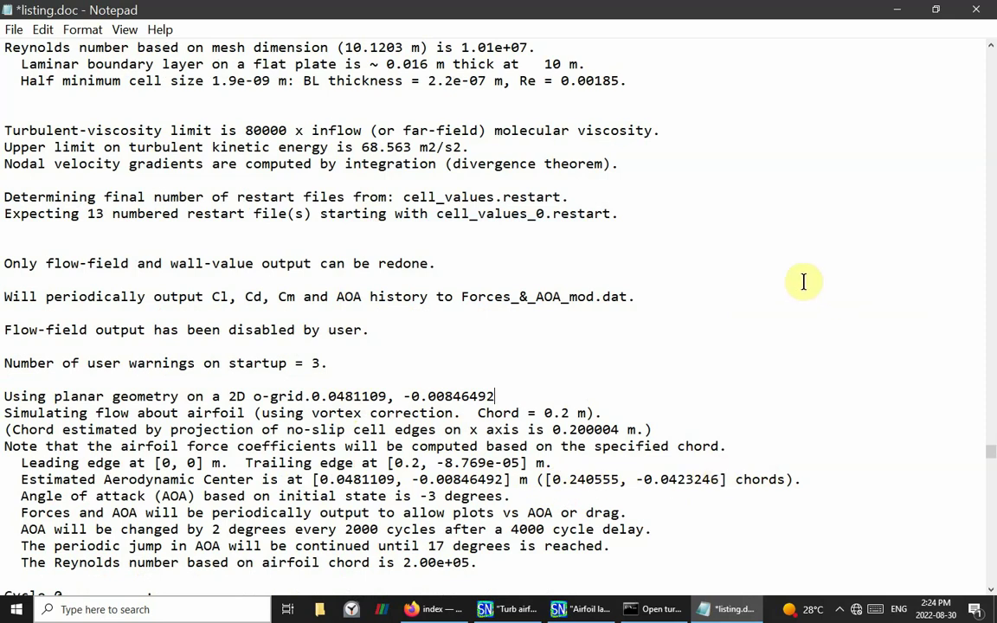
key("Page_Down")
key("Page_Down")
key("Page_Down")
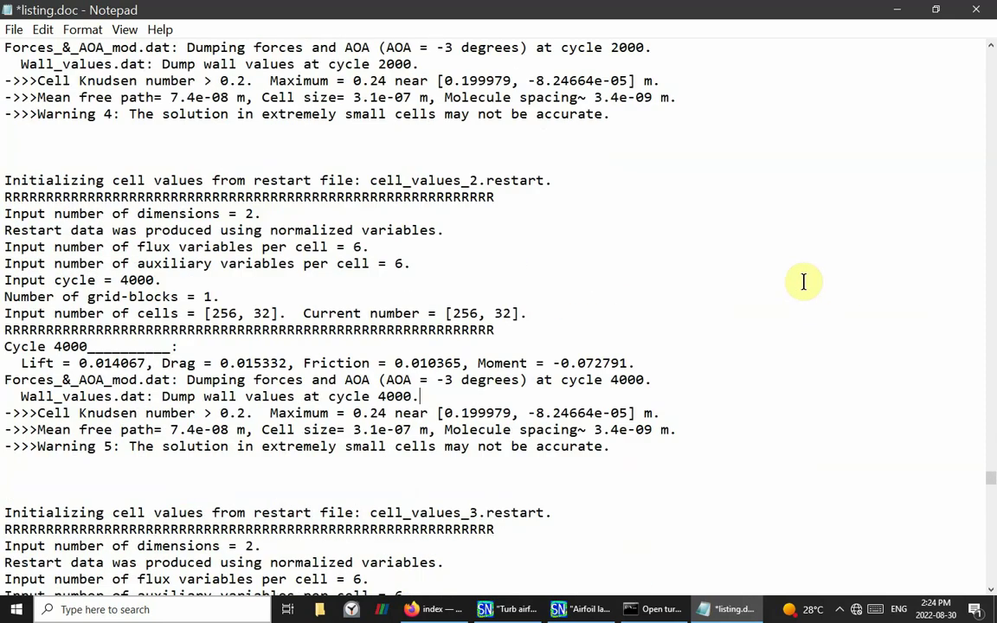
key("Page_Down")
key("Page_Down")
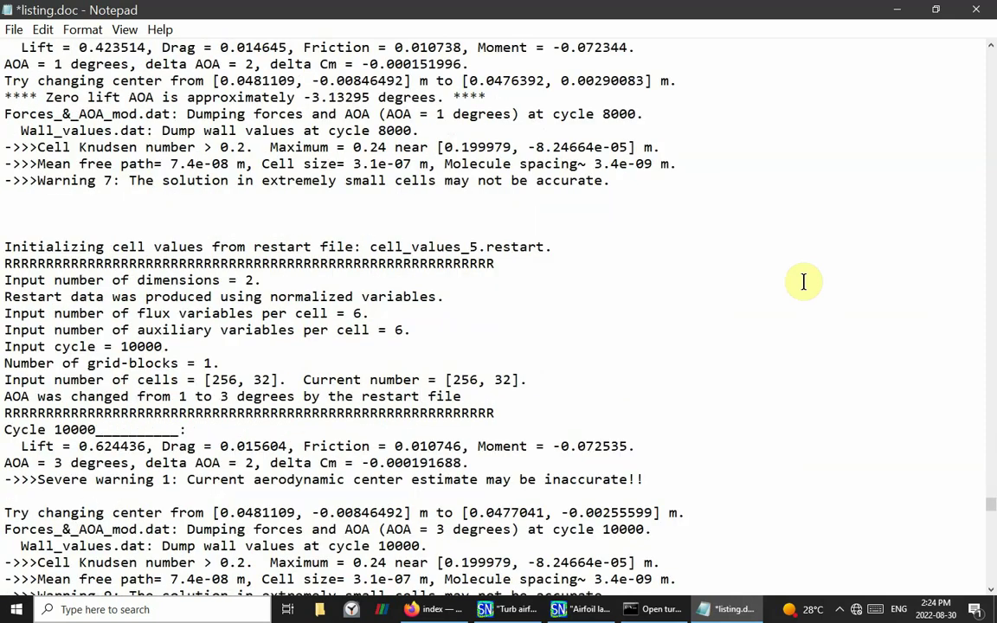
key("Page_Down")
key("Page_Down")
key("Page_Down")
key("Page_Down")
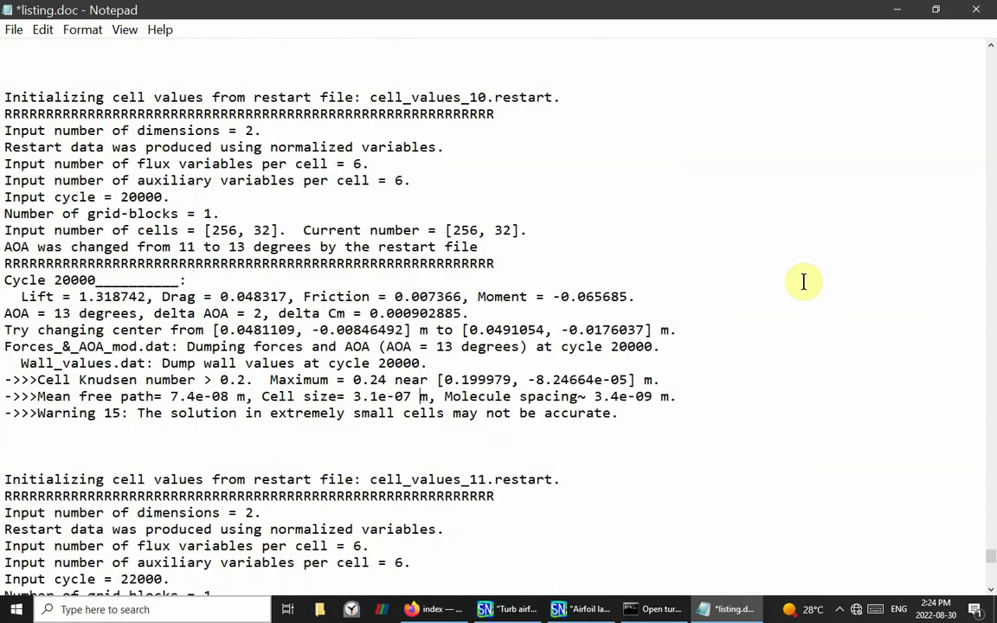
key("Page_Down")
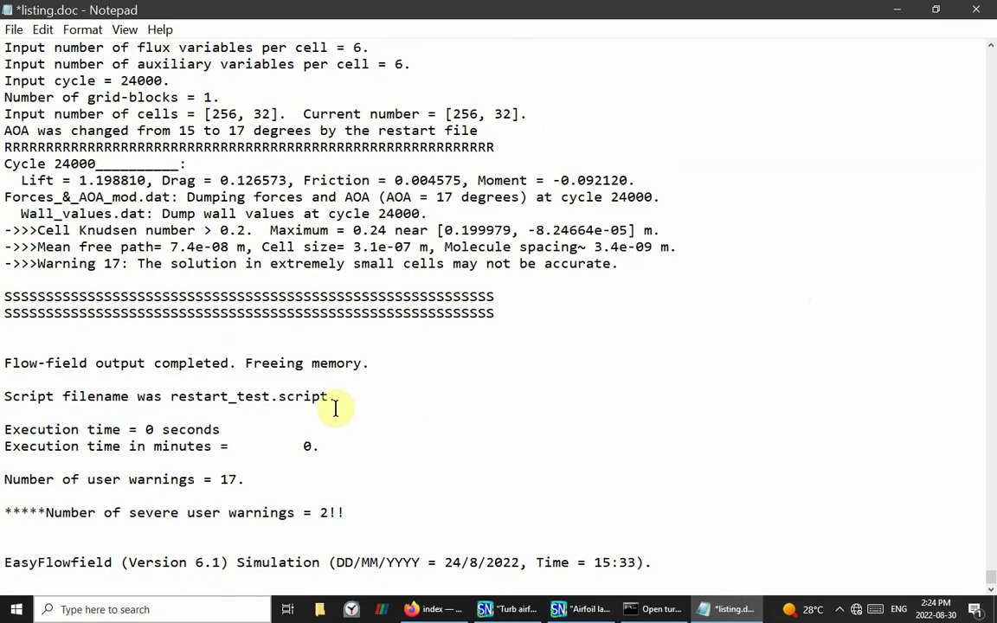
left_click(904, 14)
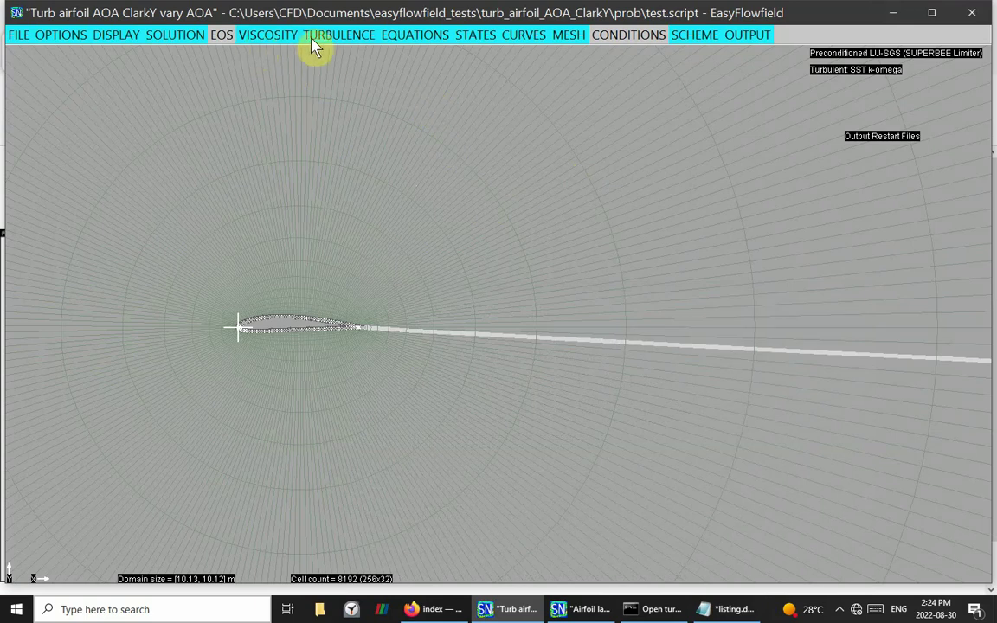
Step: Check Steady State: 24000 end cycles, restarts every 2000 cycles written to cell_values
left_click(165, 42)
left_click(173, 80)
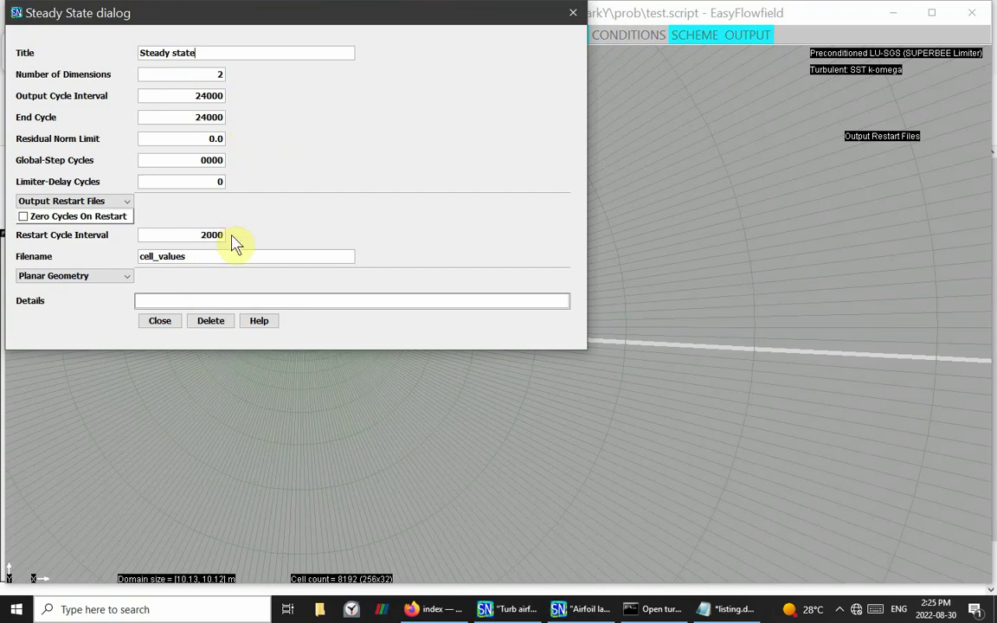
left_click(163, 326)
left_click(750, 36)
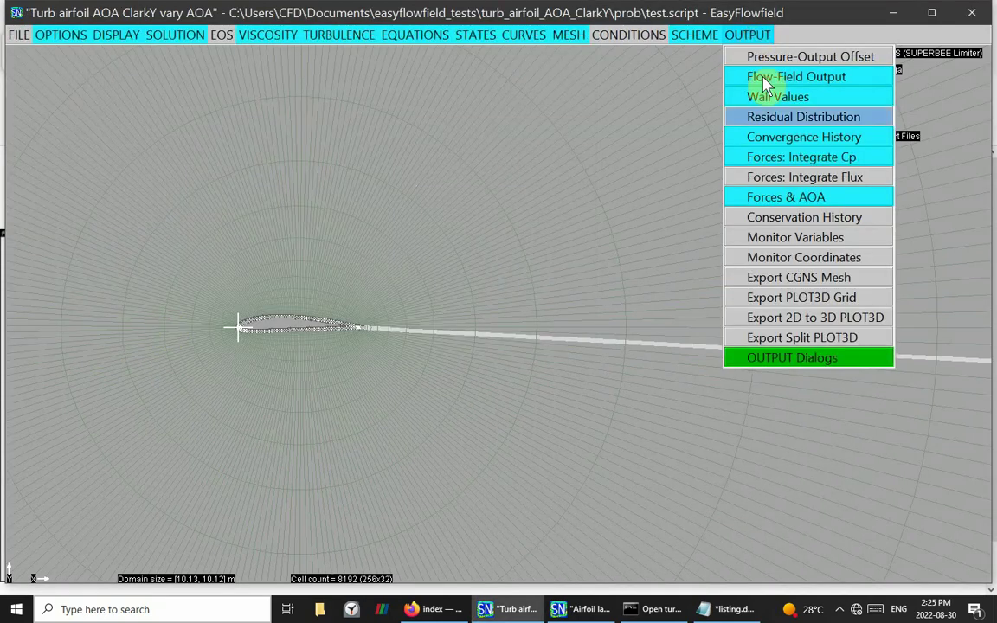
Step: Review Forces & AOA: 2° jumps every 2000 cycles after 4000-cycle delay, up to 17°
left_click(784, 200)
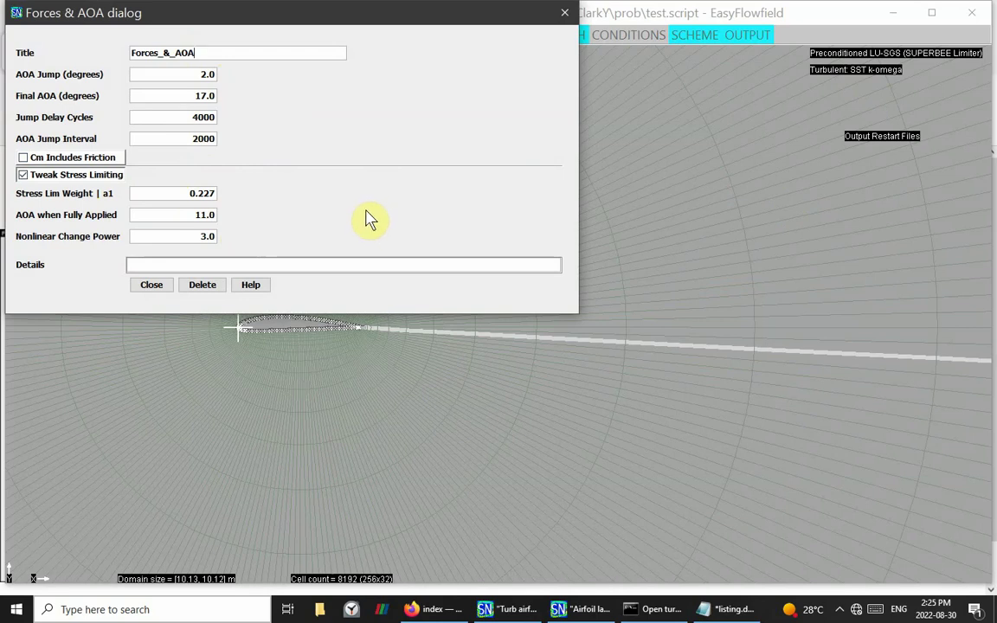
left_click(151, 284)
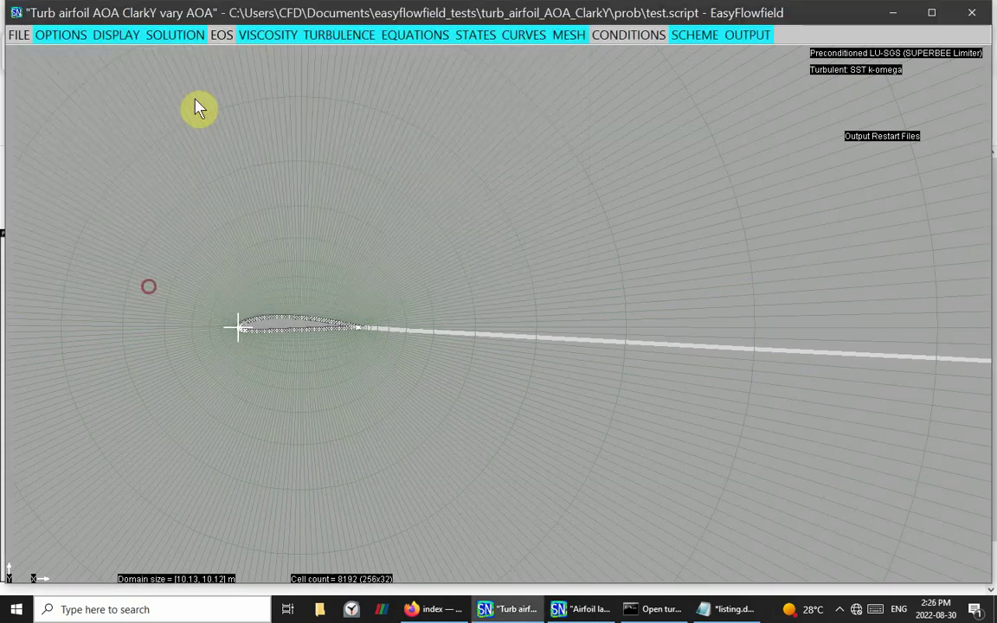
Step: In the O-Grid settings, select the 8.0E-5 m first wall-layer size of the 256x32 Clark Y grid
left_click(569, 35)
left_click(588, 158)
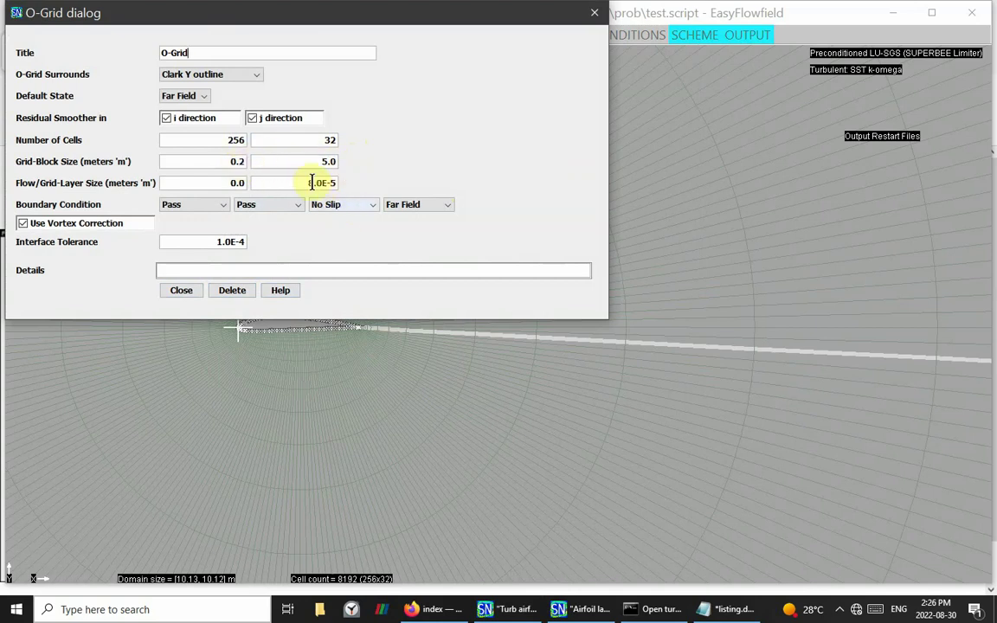
left_click_drag(310, 183, 336, 184)
Step: Zoom in on the first cell layer at the airfoil's upper-surface wall
left_click(180, 299)
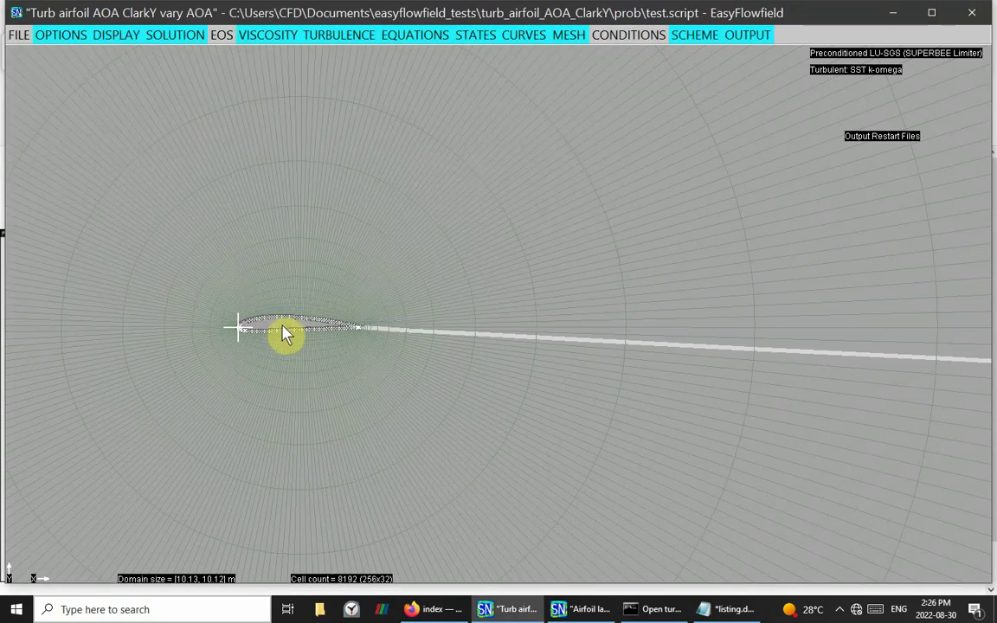
left_click_drag(278, 326, 327, 283)
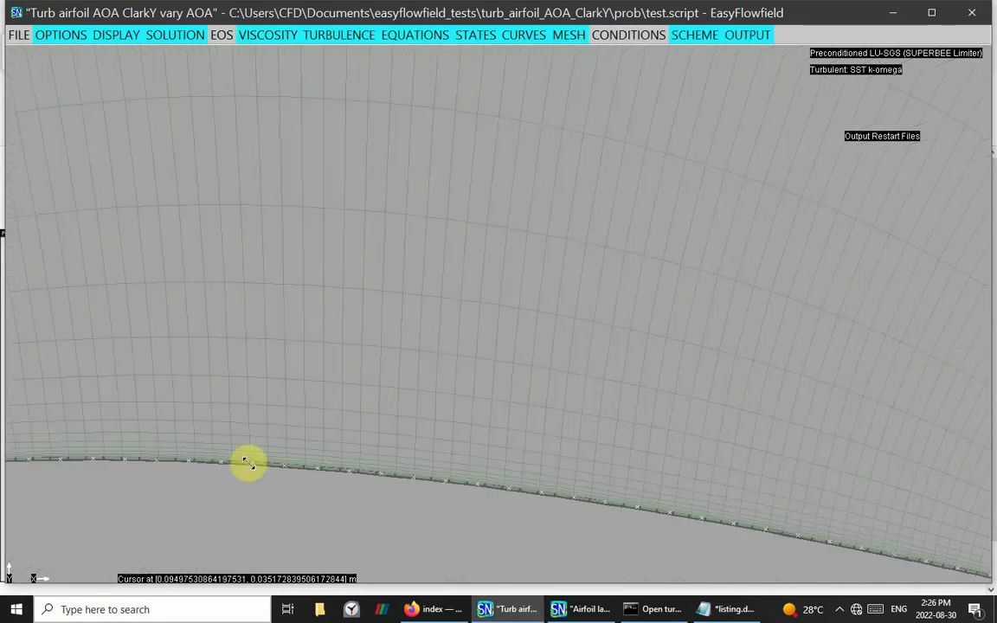
left_click_drag(236, 478, 316, 423)
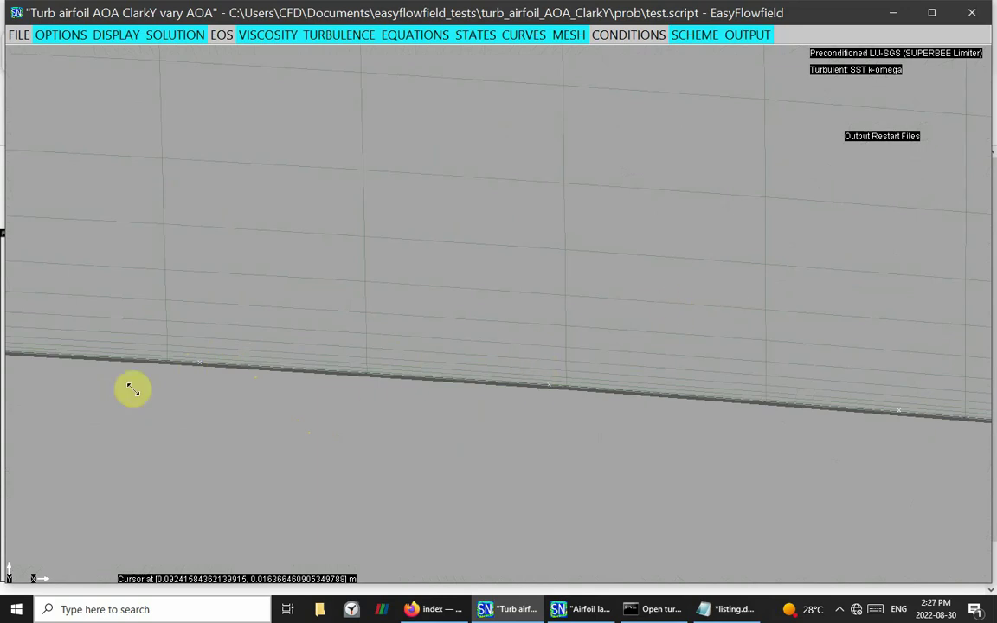
left_click(327, 393)
left_click_drag(326, 393, 432, 335)
left_click_drag(327, 393, 433, 335)
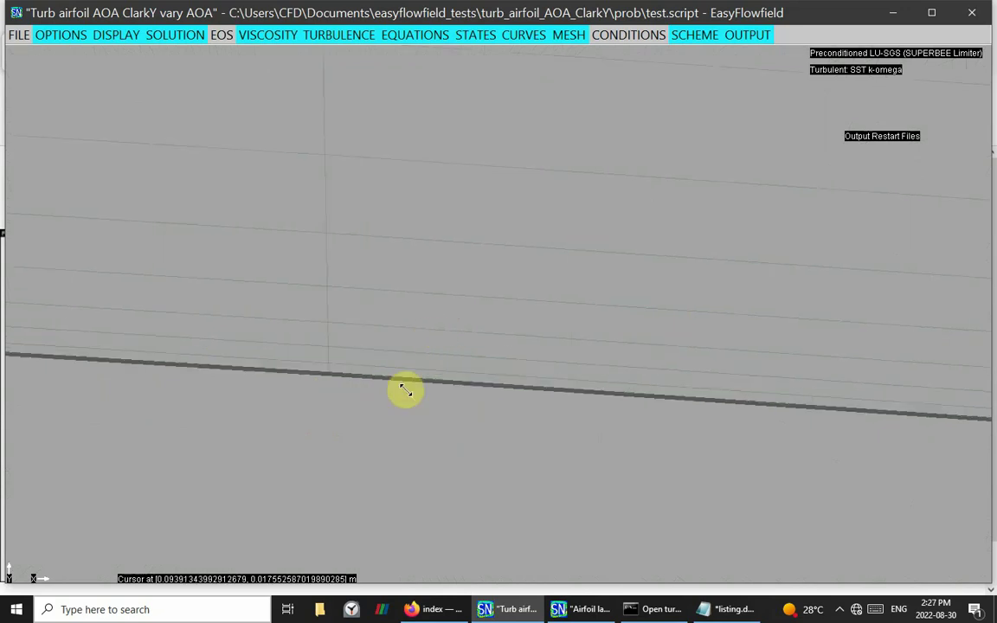
left_click_drag(292, 412, 381, 300)
left_click_drag(227, 444, 369, 289)
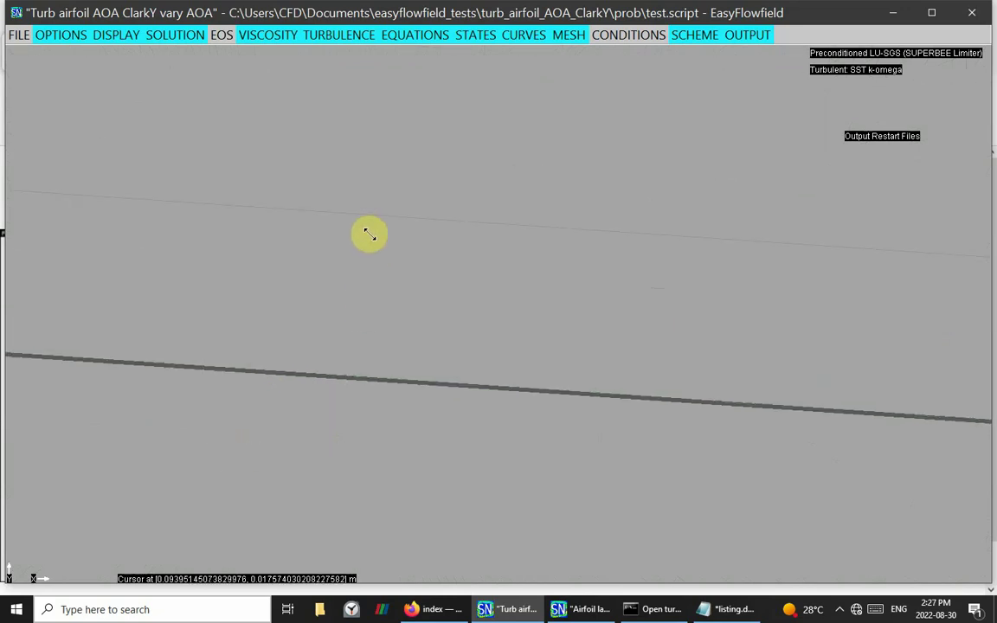
Step: Measure the first wall cell height as about 1.53E-5 m
left_click_drag(381, 217, 363, 374)
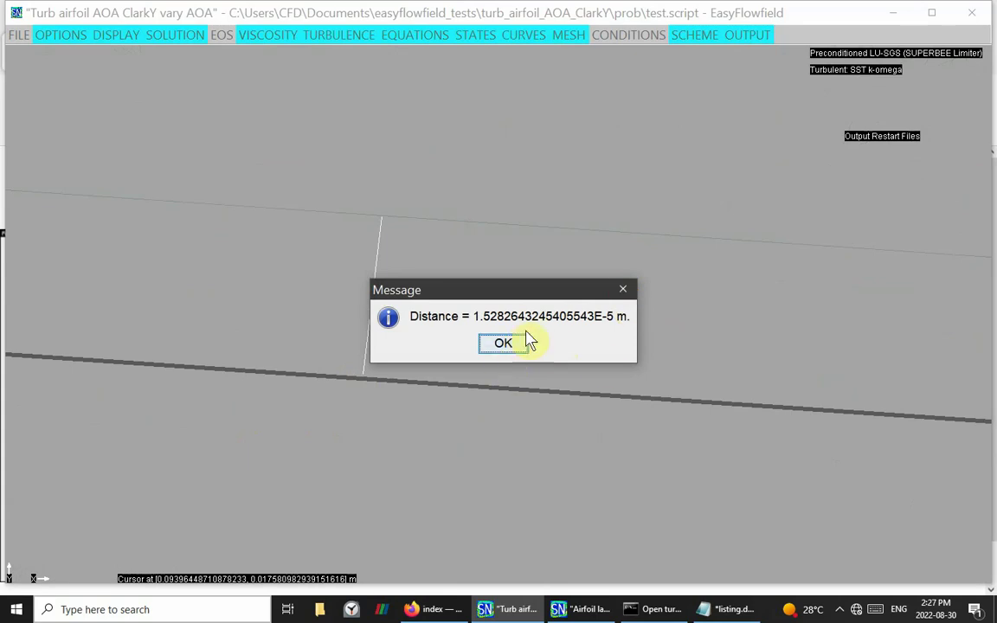
left_click(621, 292)
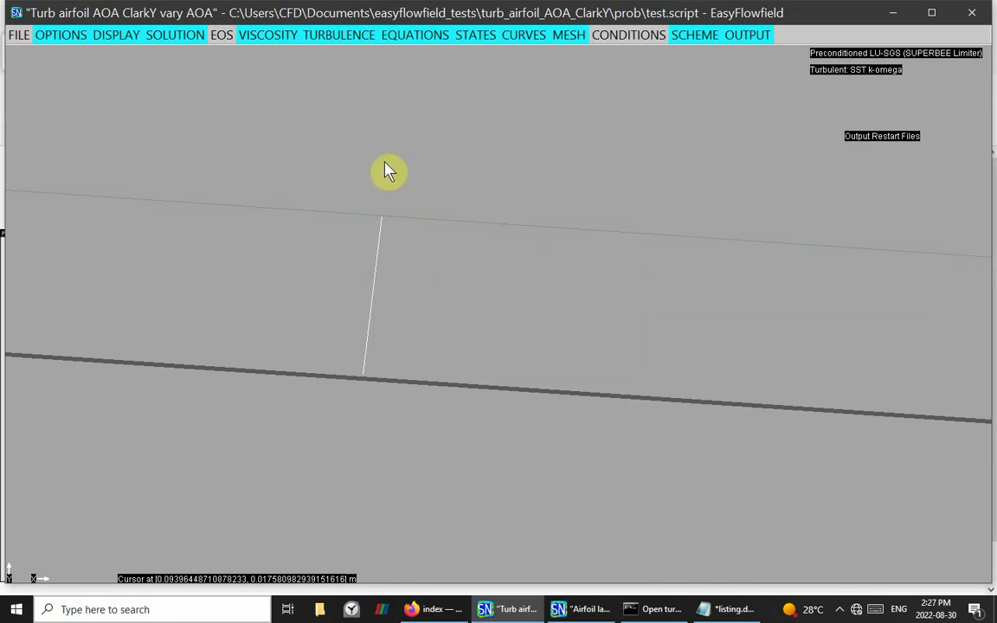
left_click(329, 36)
Step: Review the SST k-omega wall-function choices, keep No Wall Functions, and close the settings
left_click(335, 118)
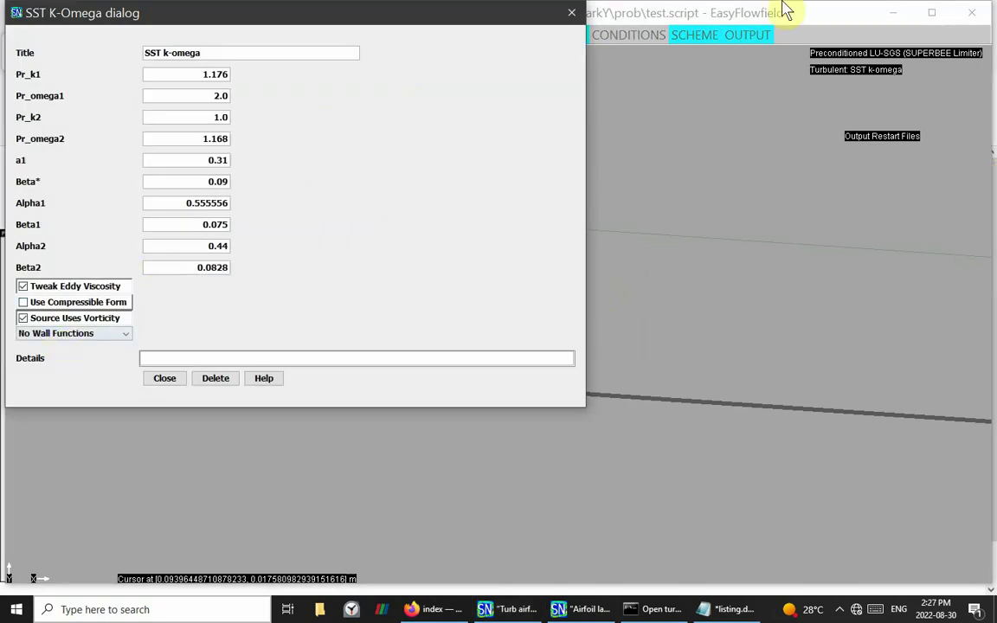
left_click(122, 336)
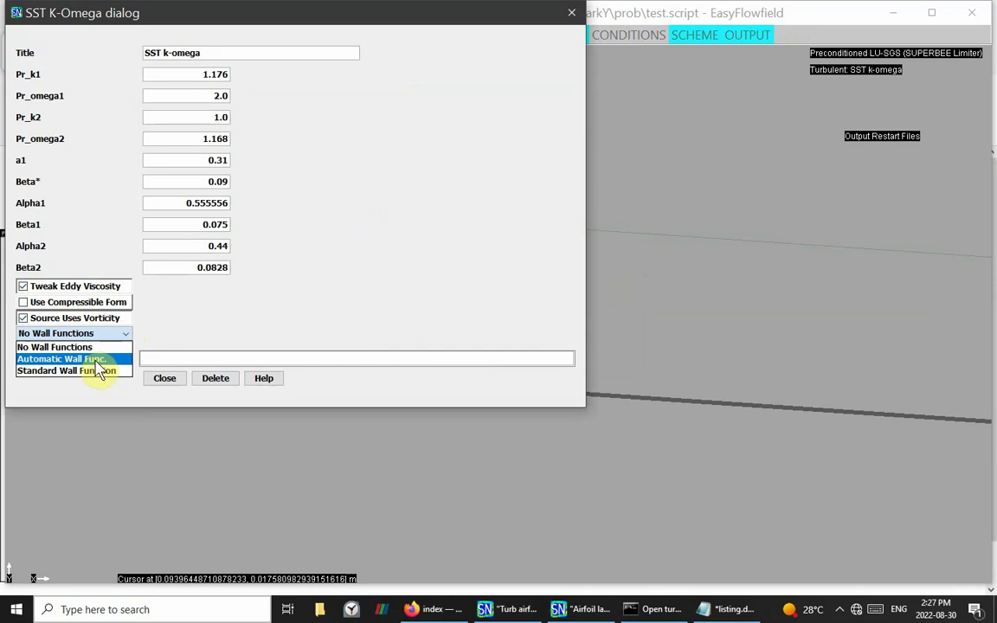
left_click(164, 383)
left_click(165, 383)
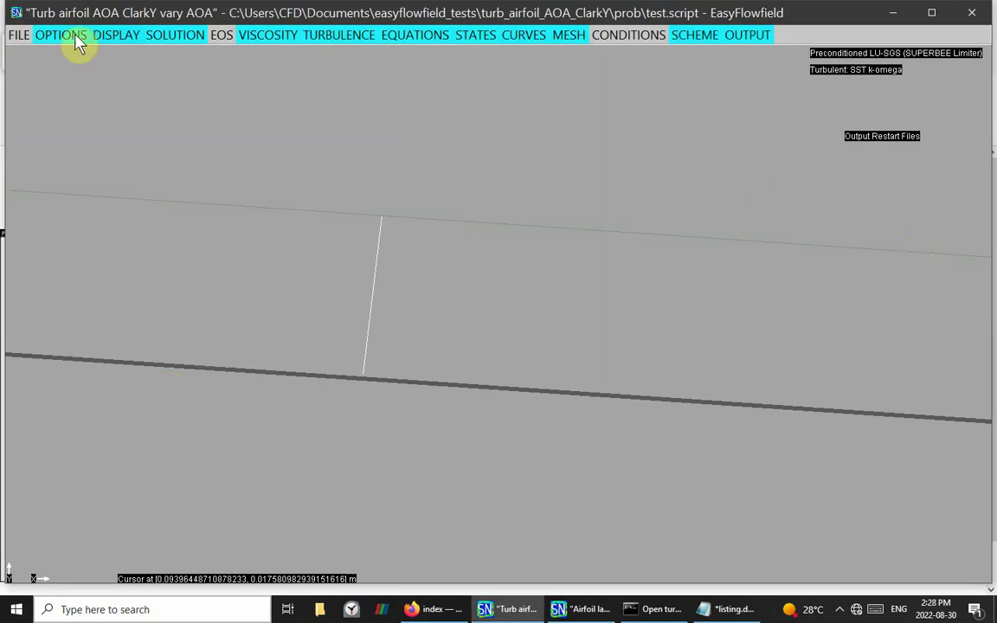
Step: Test test.script for GUI errors, find none, and save it
left_click(14, 42)
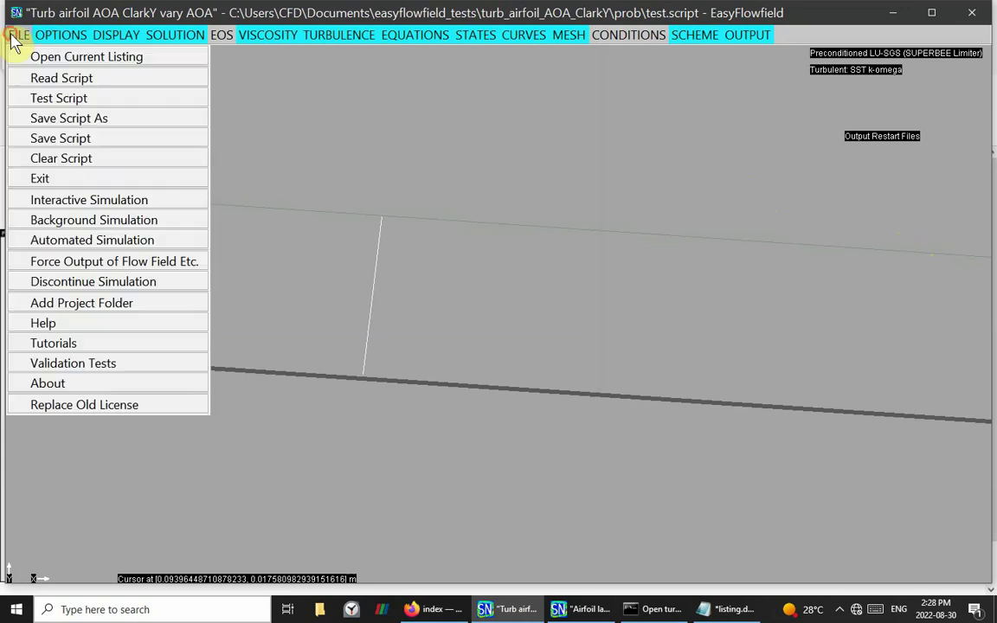
left_click(43, 98)
left_click(501, 343)
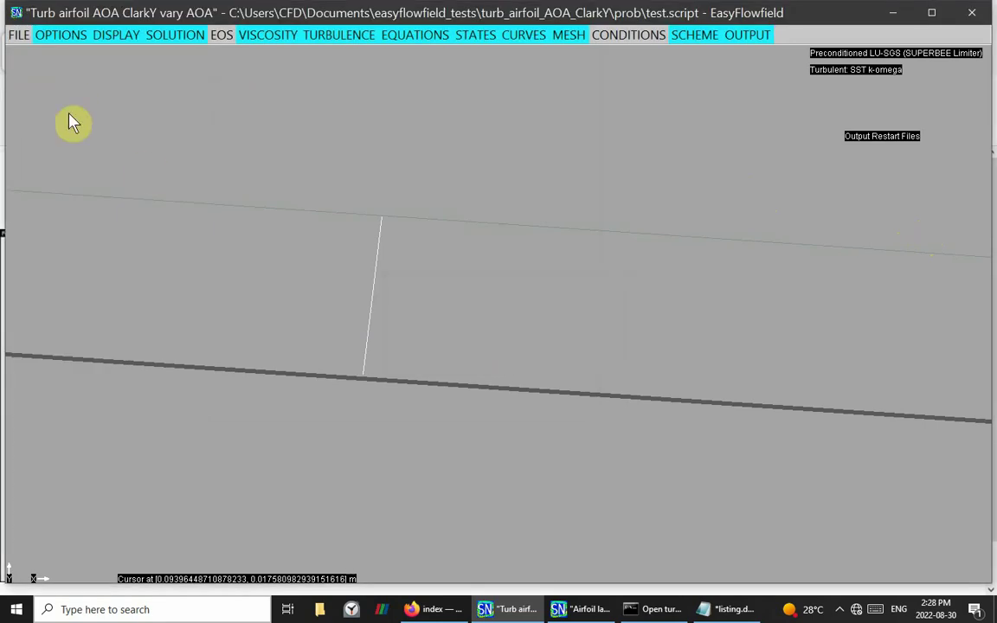
left_click(20, 36)
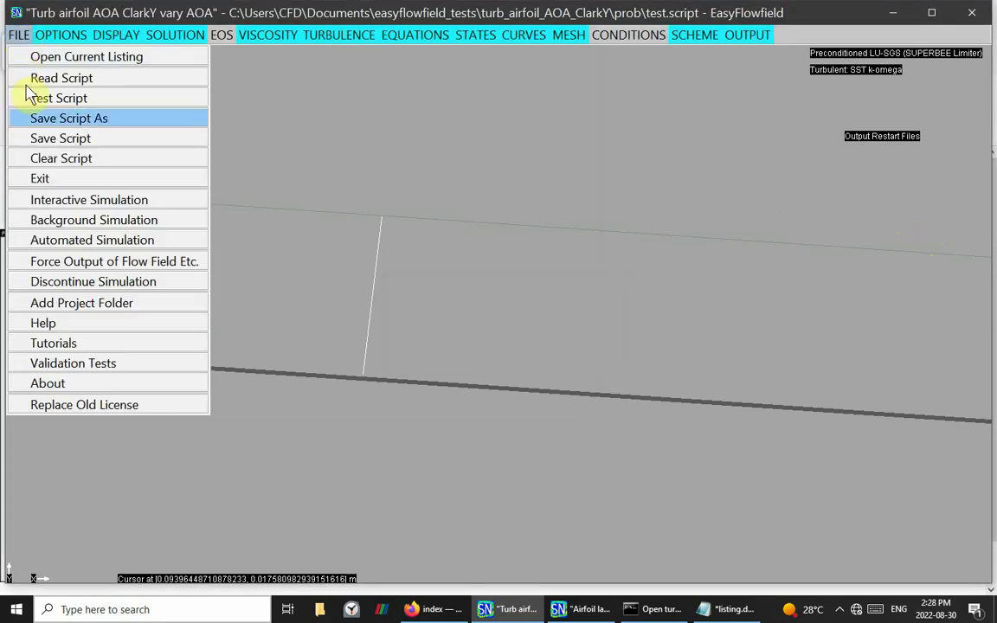
left_click(45, 138)
left_click(502, 344)
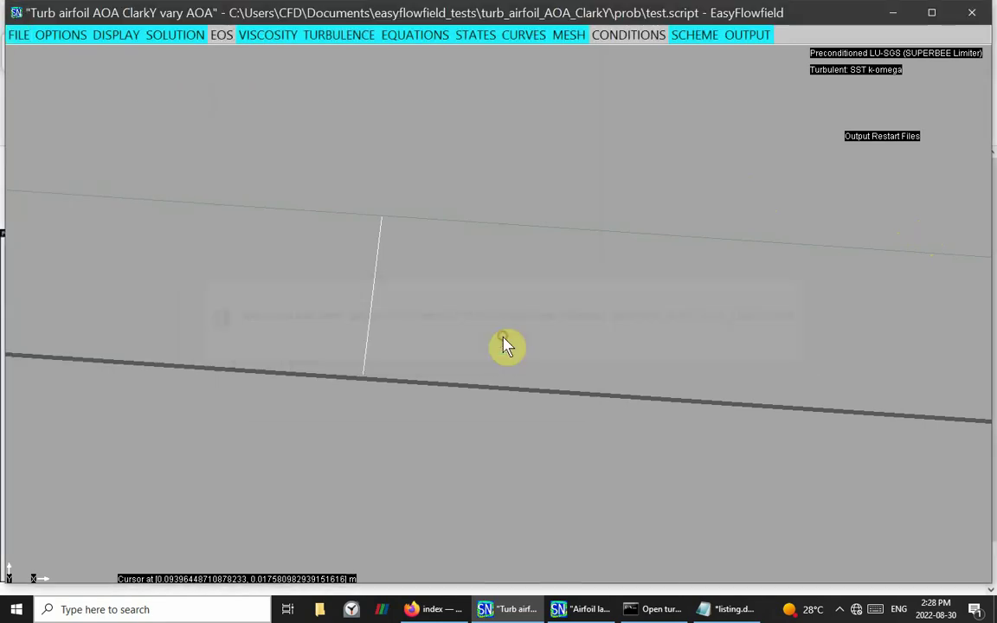
Step: Load restart_test.script and recheck Steady State with Redo Flow-Field Output on Zero-Cycle Restart off
left_click(19, 35)
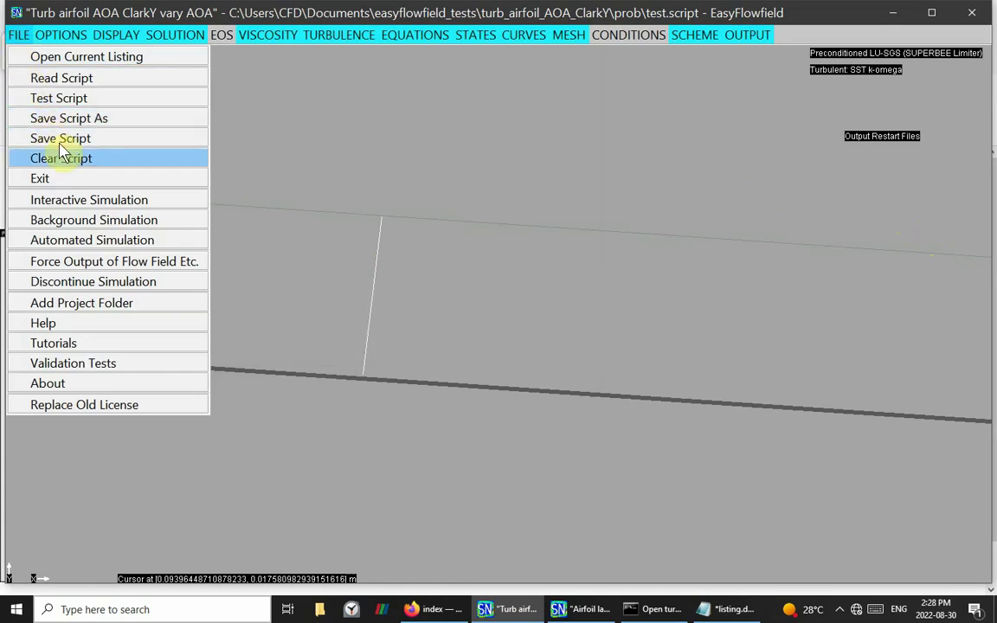
left_click(64, 78)
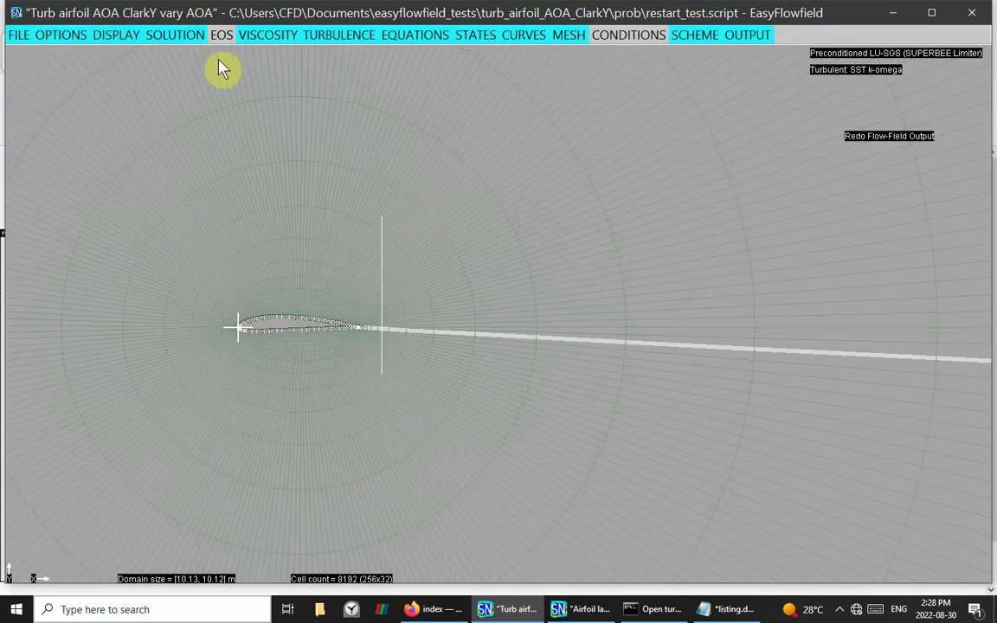
left_click(171, 39)
left_click(166, 74)
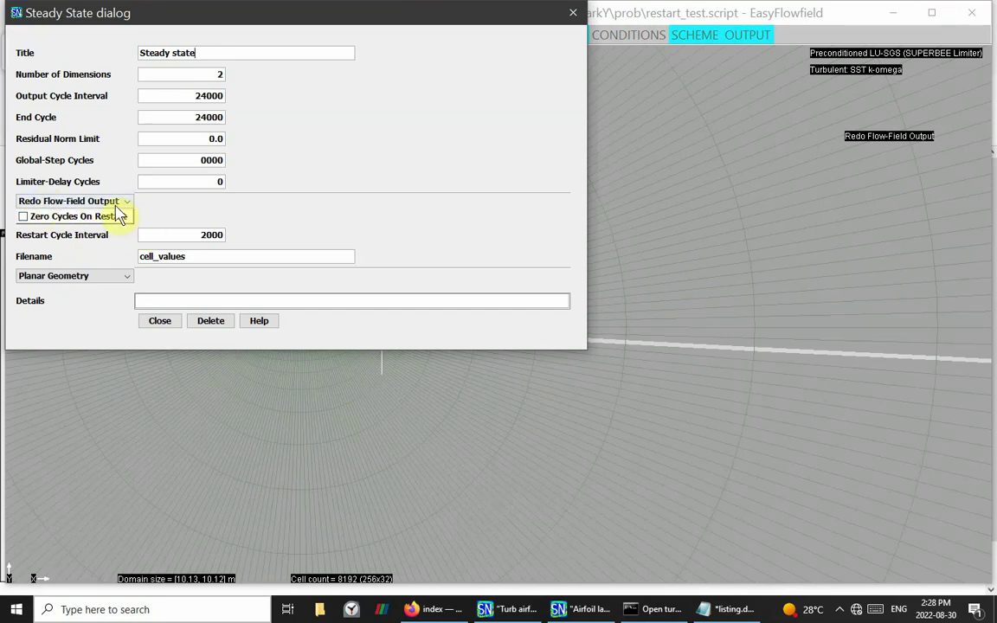
left_click(160, 322)
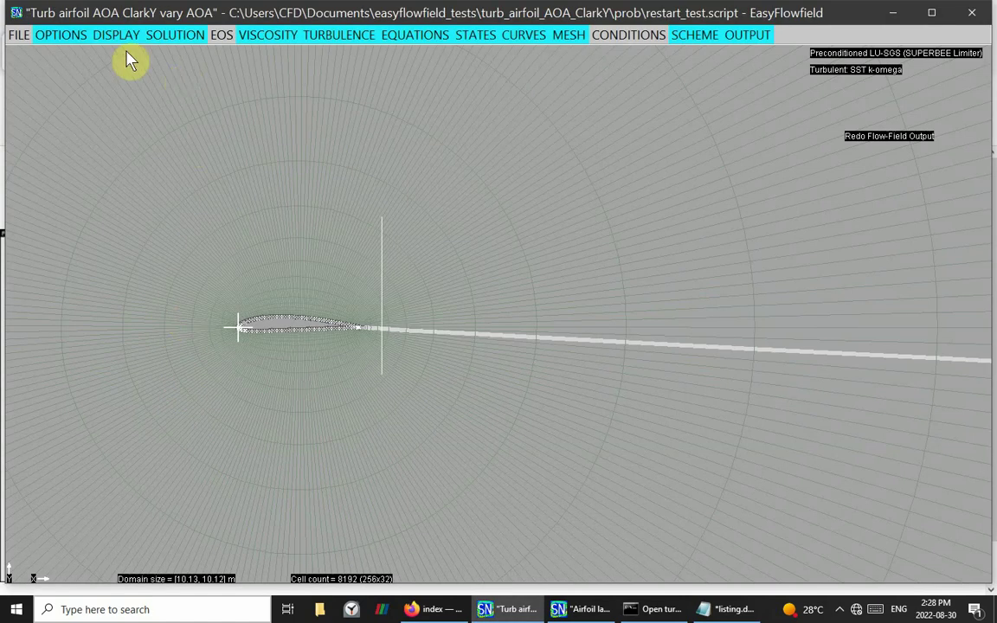
left_click(61, 37)
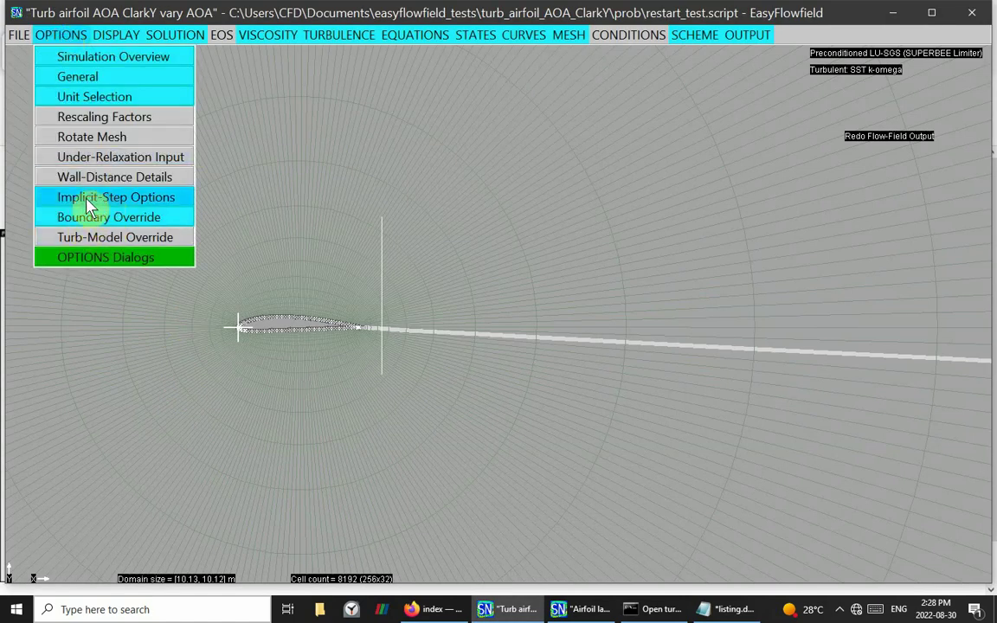
left_click(83, 217)
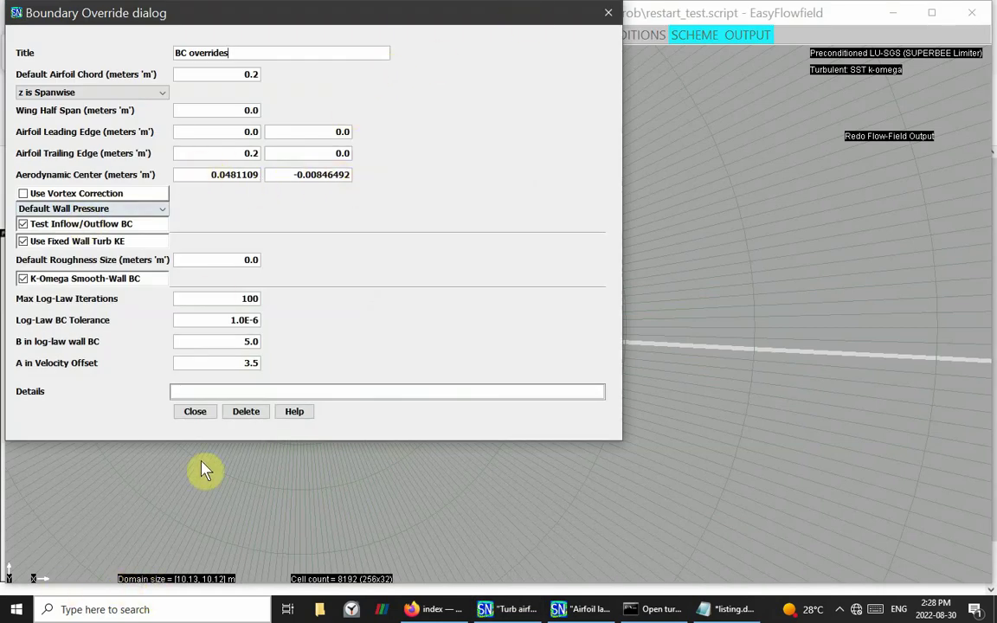
left_click(195, 411)
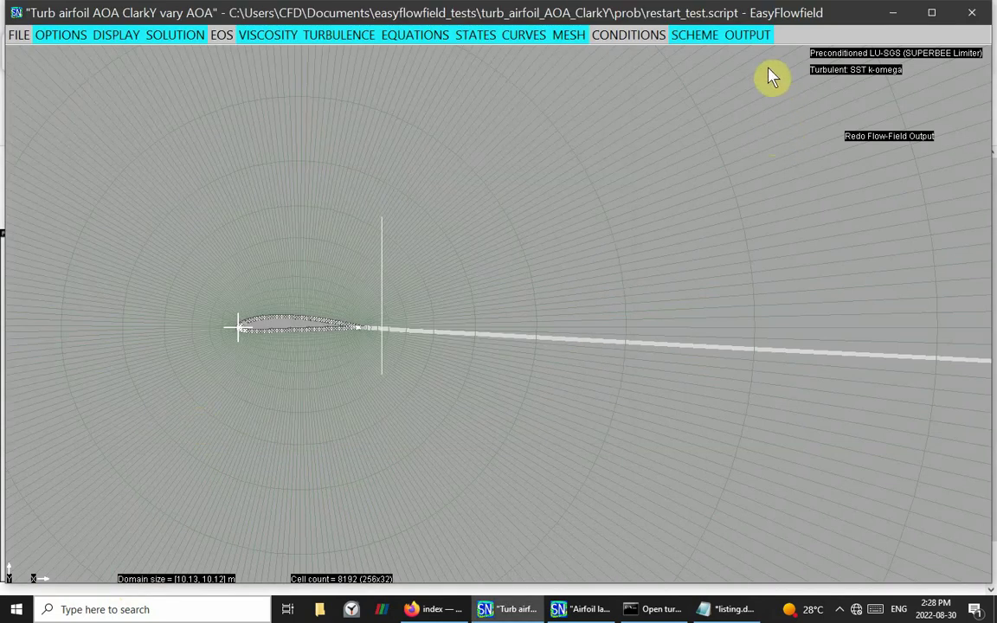
left_click(751, 38)
left_click(780, 196)
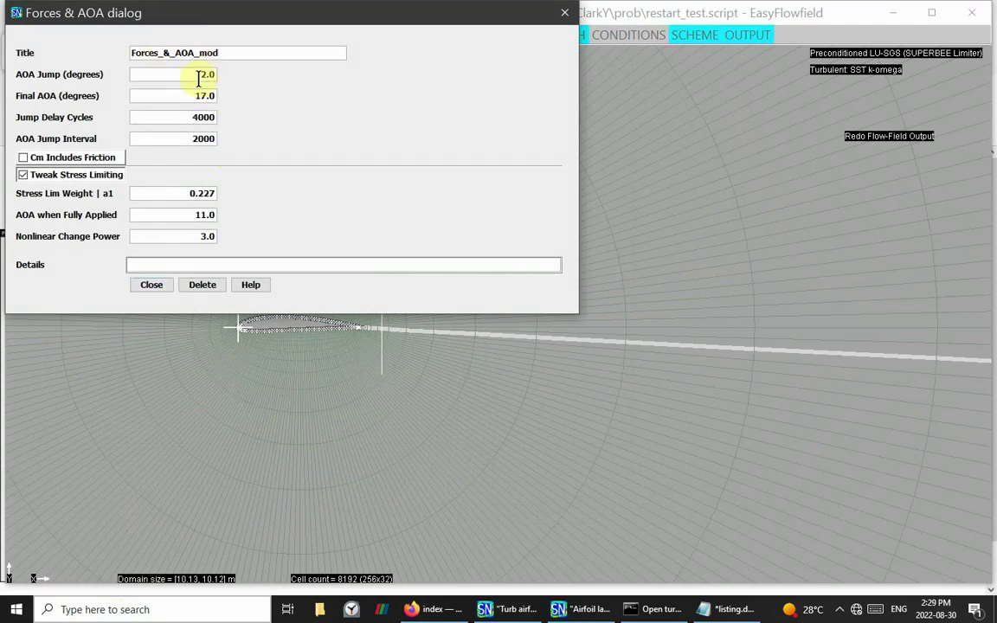
left_click(152, 287)
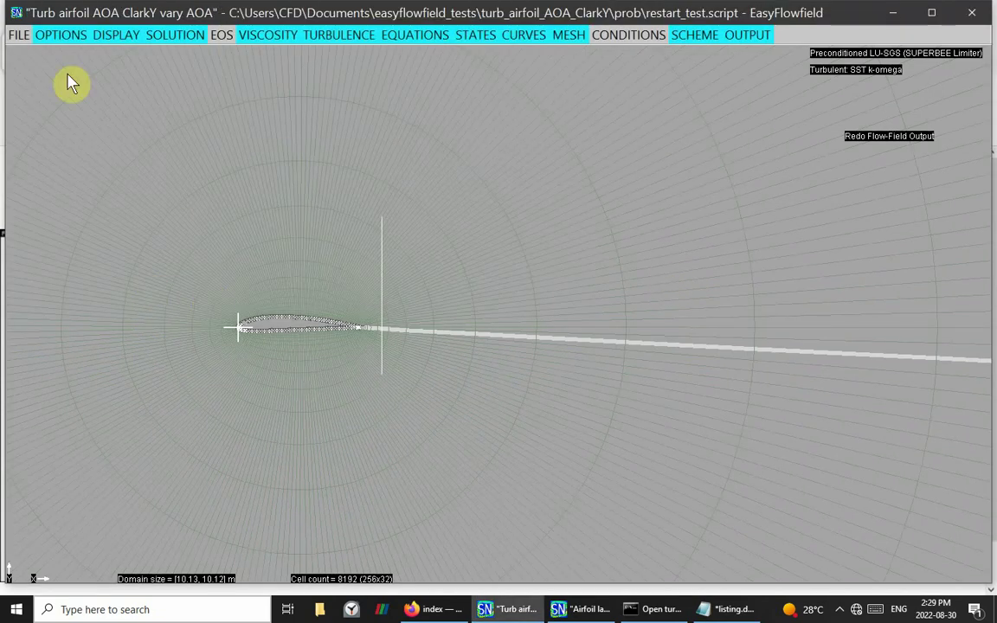
Step: Save the current case as restart_test.script and dismiss the confirmation
left_click(15, 35)
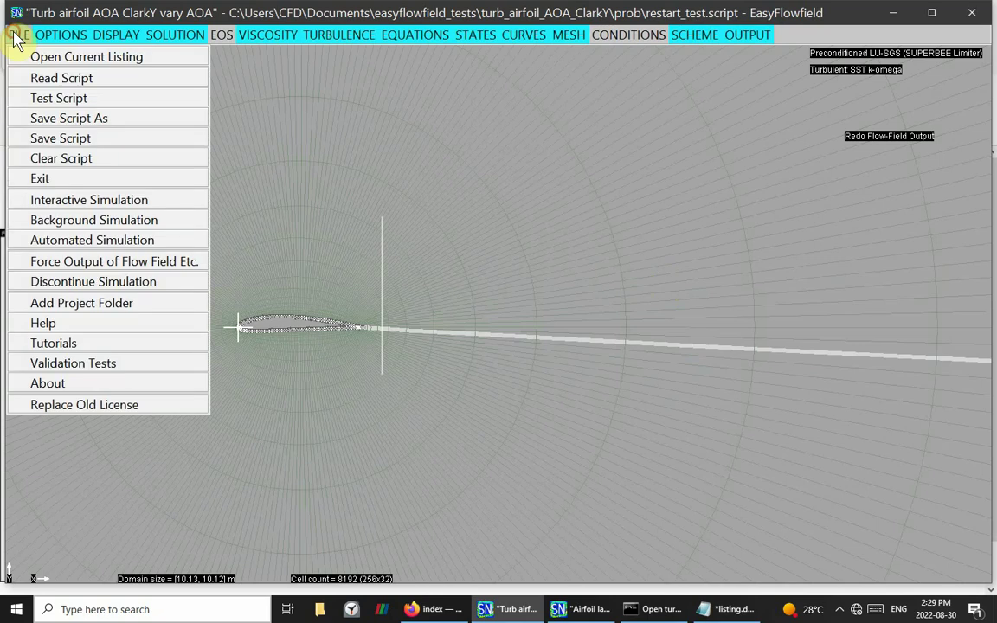
left_click(36, 138)
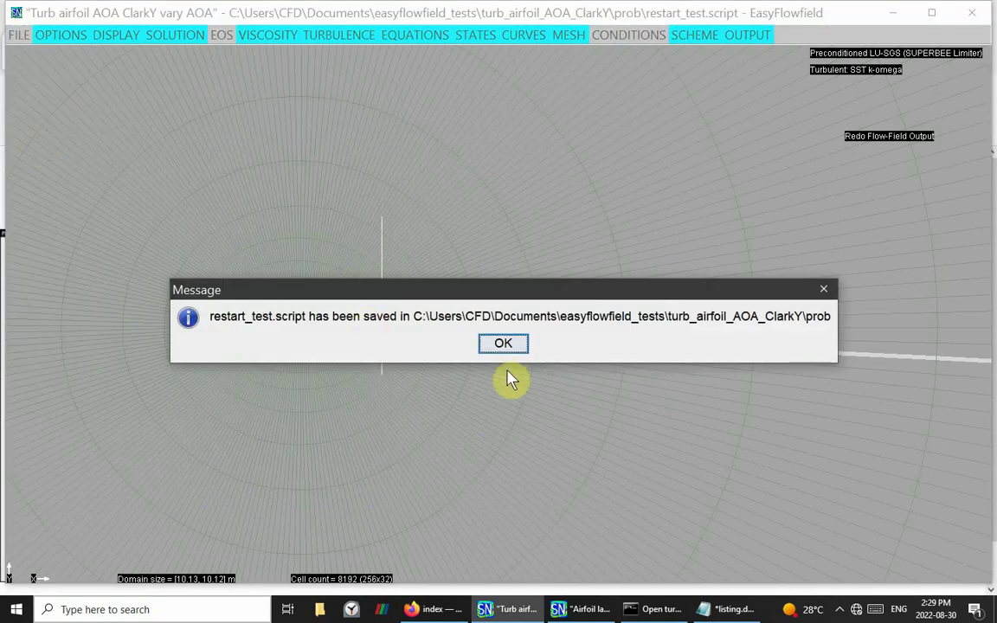
left_click(509, 346)
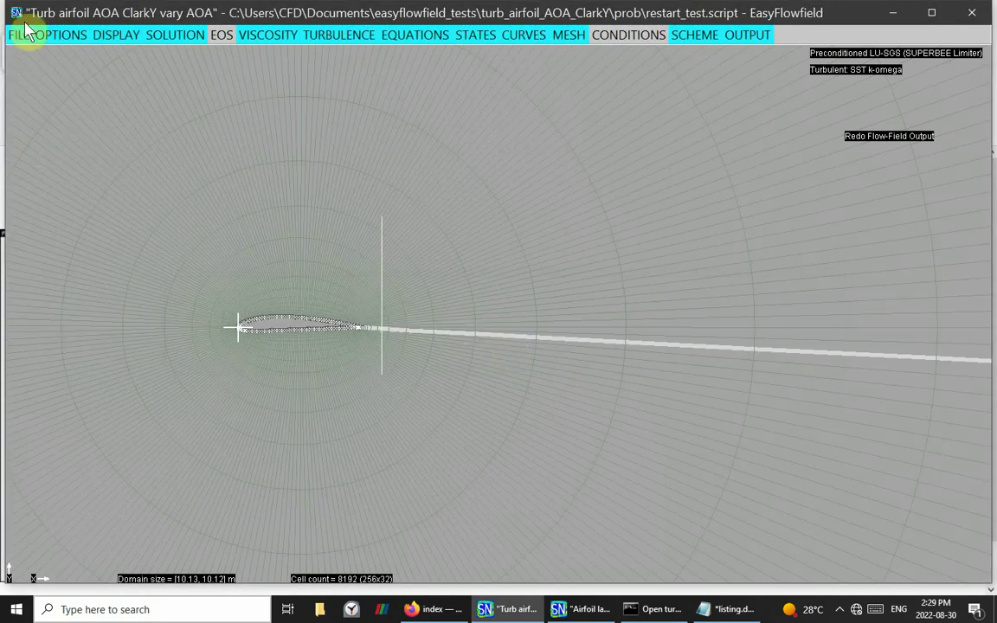
Step: Load analyse_experiment.script from the same prob folder
left_click(19, 34)
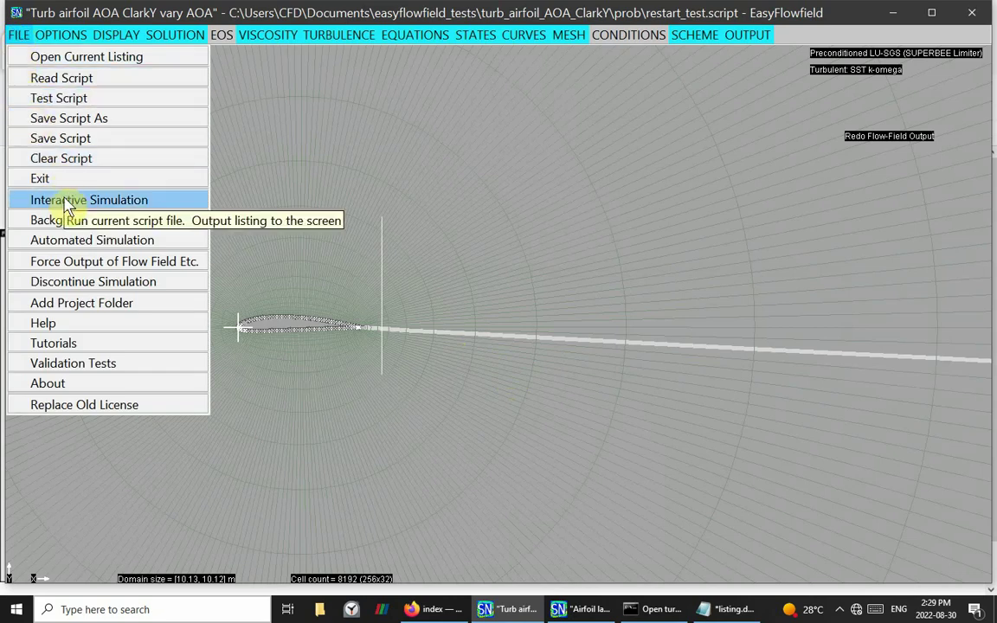
left_click(71, 84)
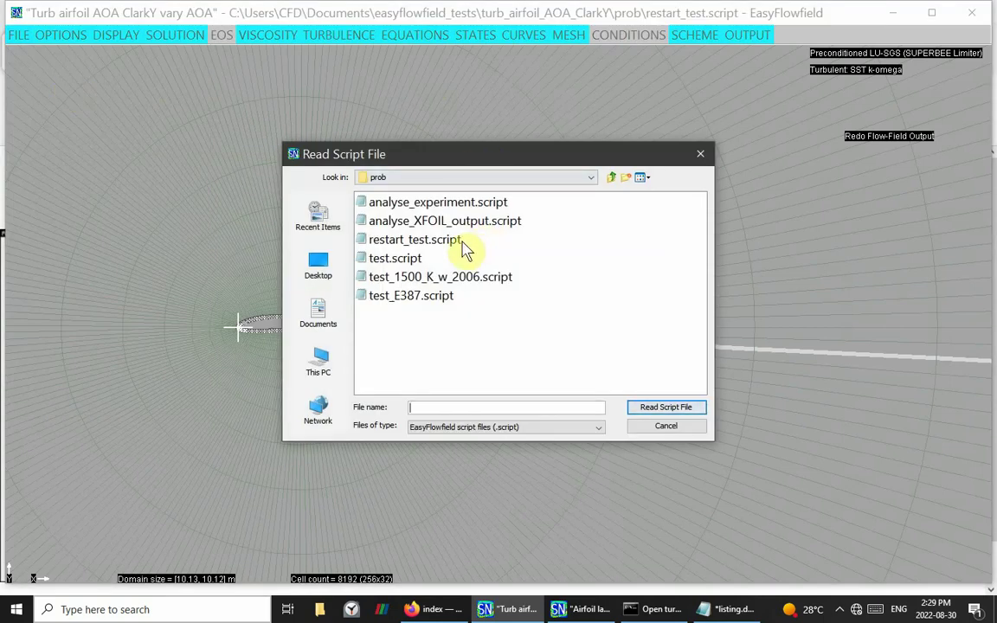
left_click(428, 204)
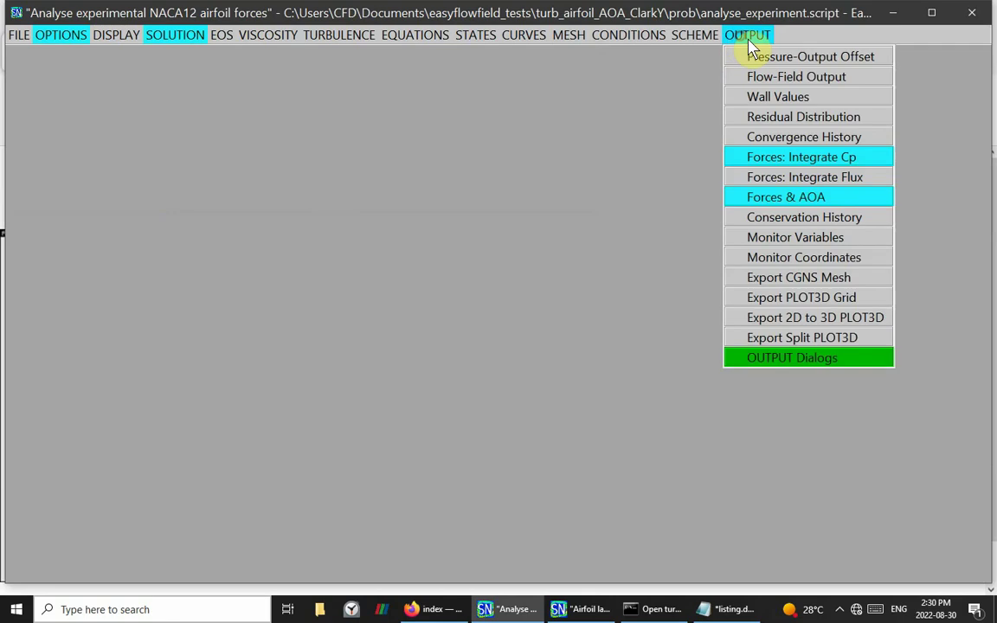
Step: Open the Forces & AOA output settings of the analyse_experiment script
left_click(798, 204)
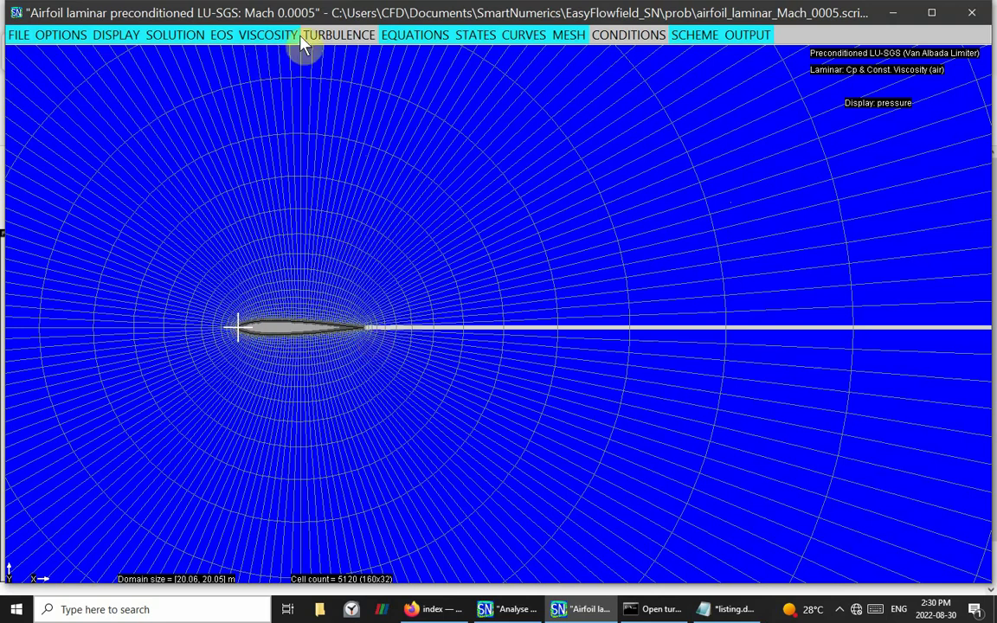
Step: Open the Read Script File dialog on the SmartNumerics prob folder, with house.script selected
left_click(242, 333)
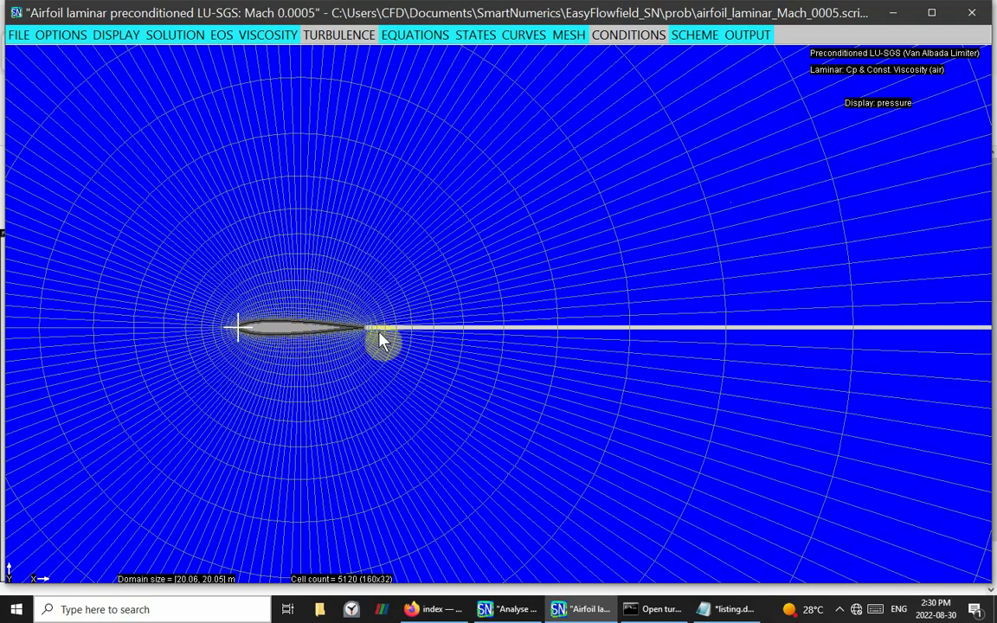
left_click(841, 61)
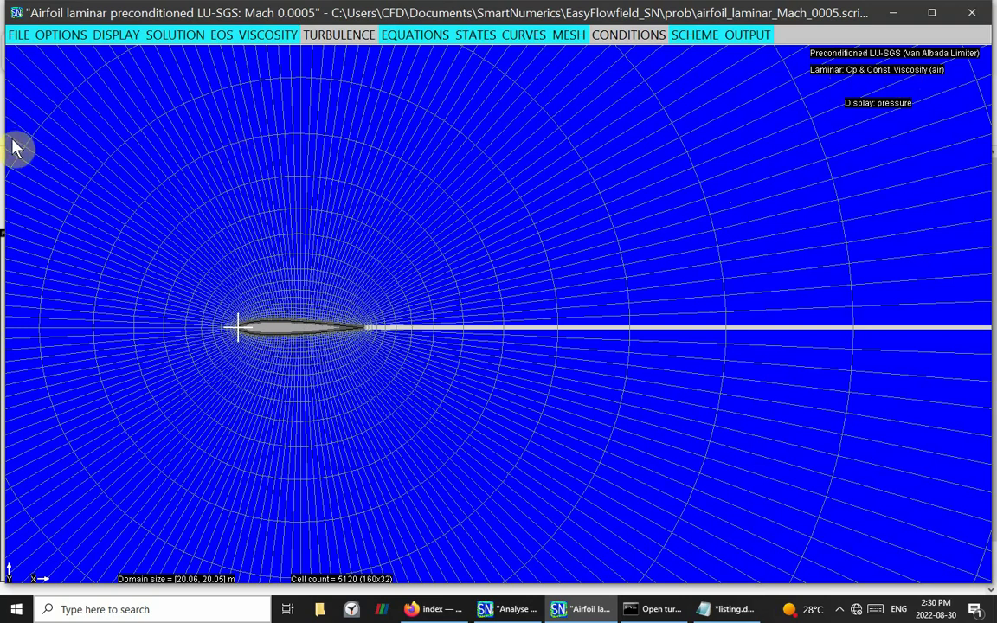
left_click(17, 36)
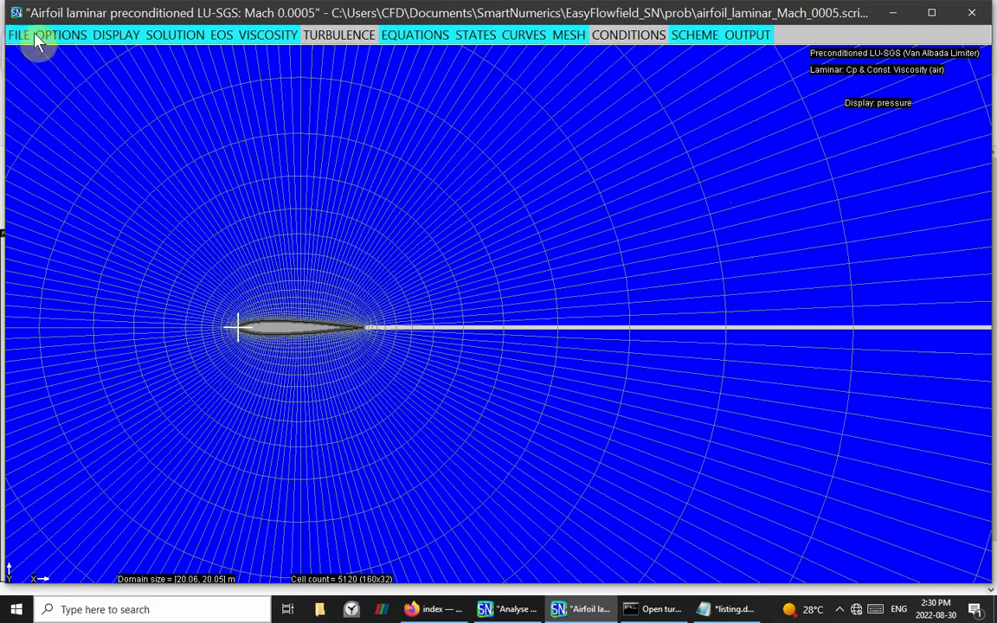
left_click(52, 35)
left_click(21, 34)
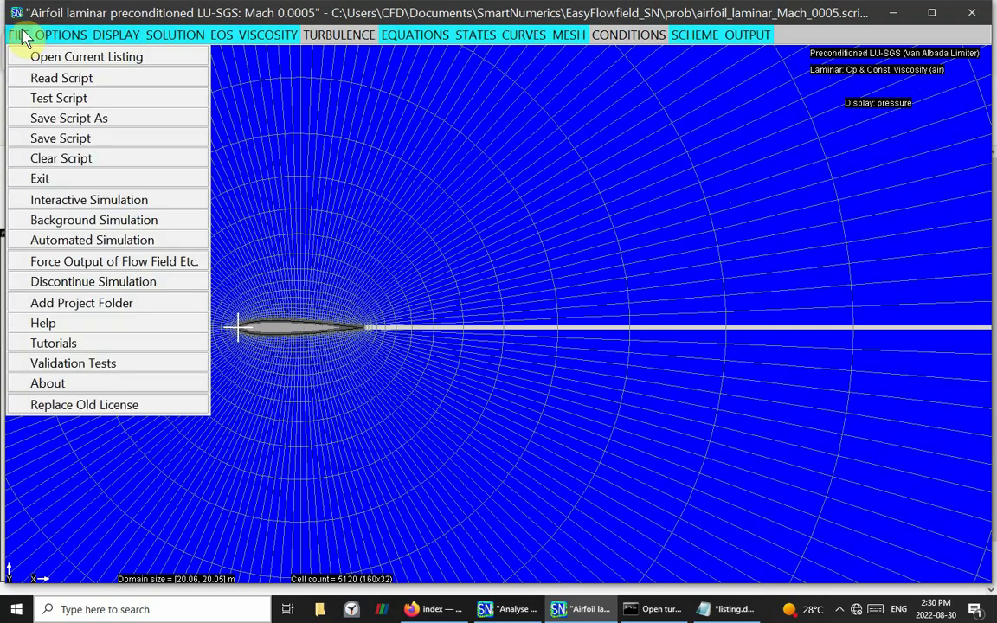
left_click(37, 75)
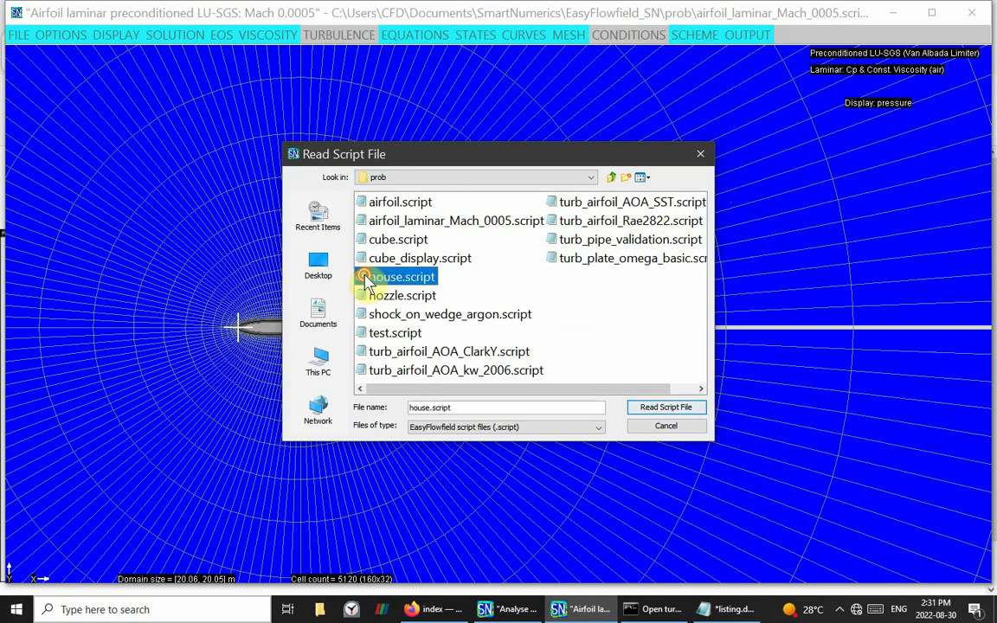
Step: Load house.script (shock diffraction, 200x200 mesh) and show the Version 6.1 About box, moved up-left
double_click(398, 277)
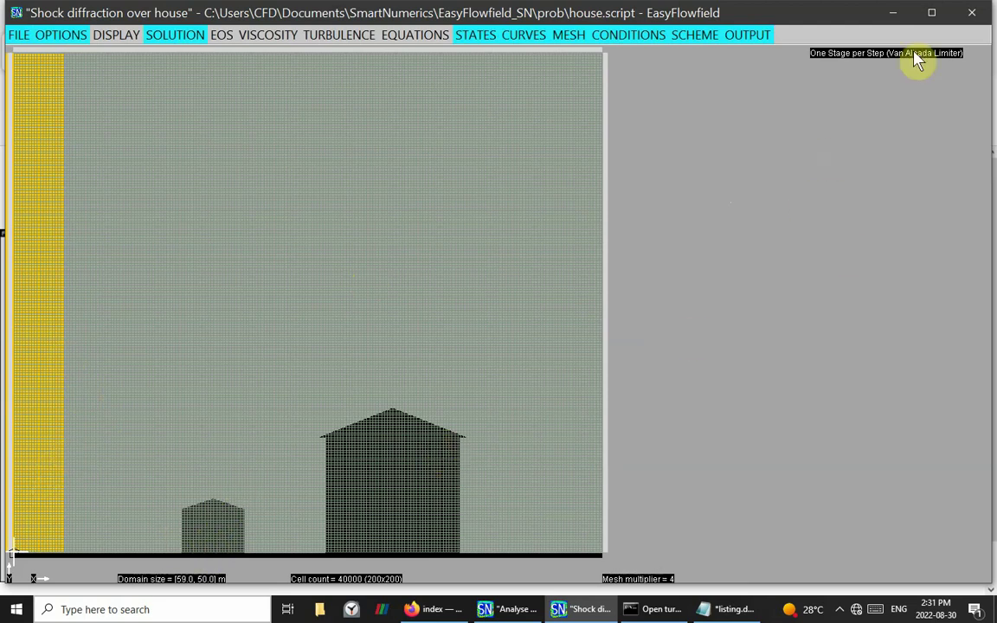
left_click(16, 37)
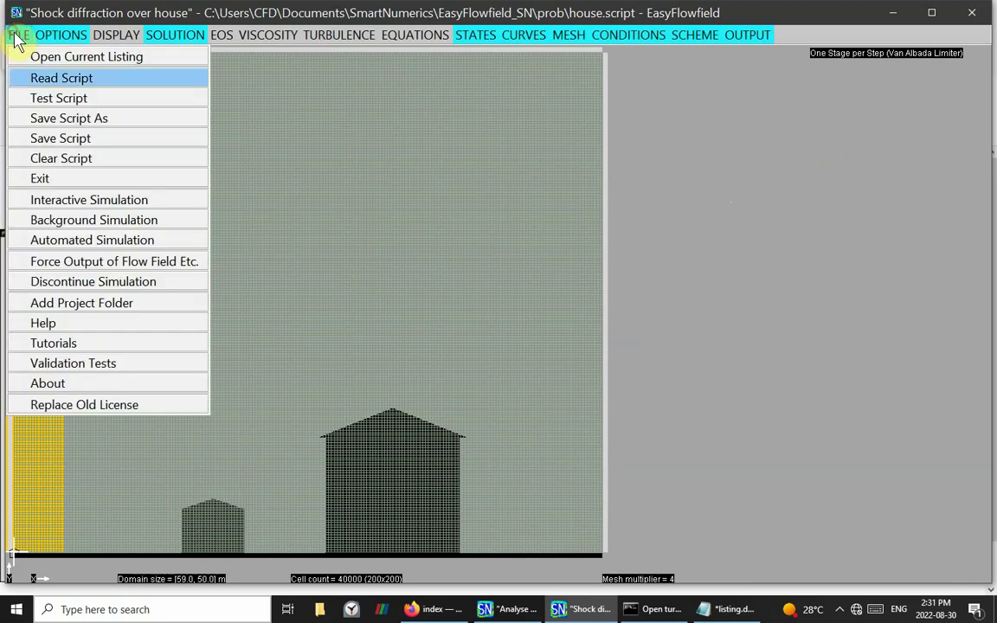
left_click(67, 384)
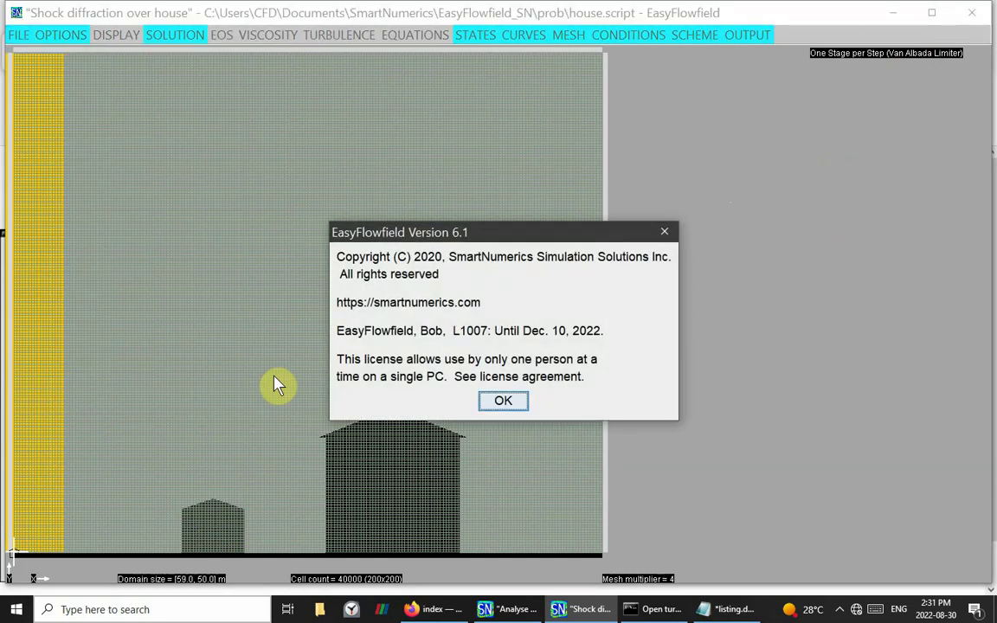
left_click_drag(513, 240, 461, 163)
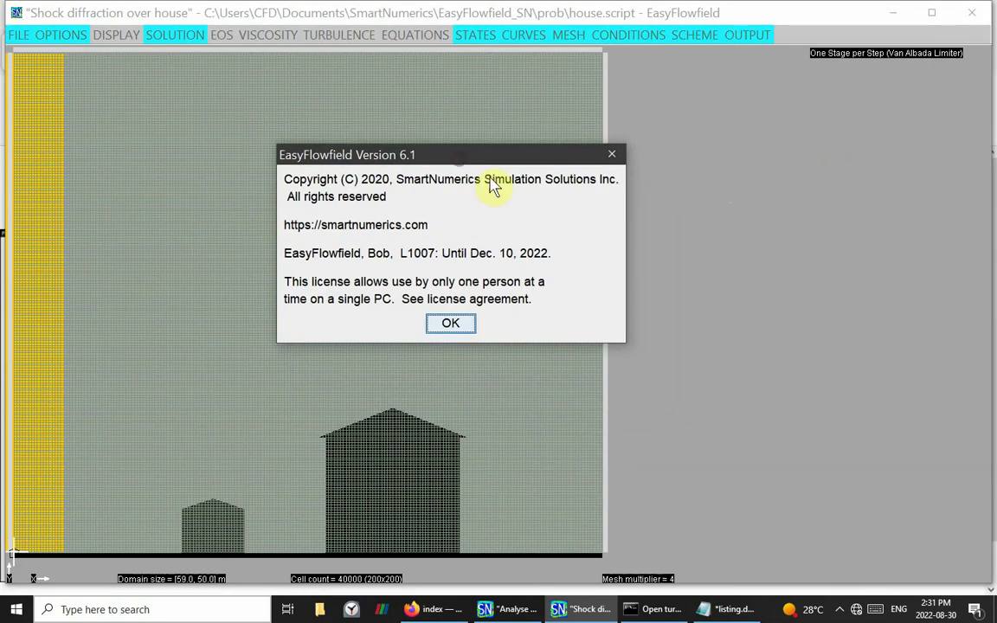